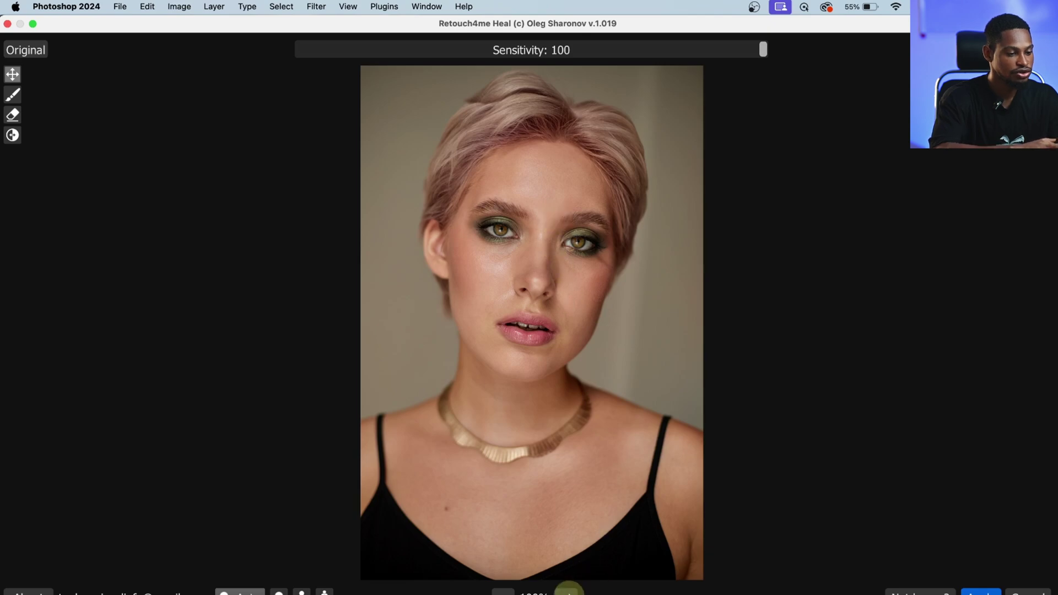
# Step: Inspect the face up close in the Retouch4me Heal preview and apply the filter at sensitivity 100
pyautogui.click(566, 591)
pyautogui.scroll(10, 581, 317)
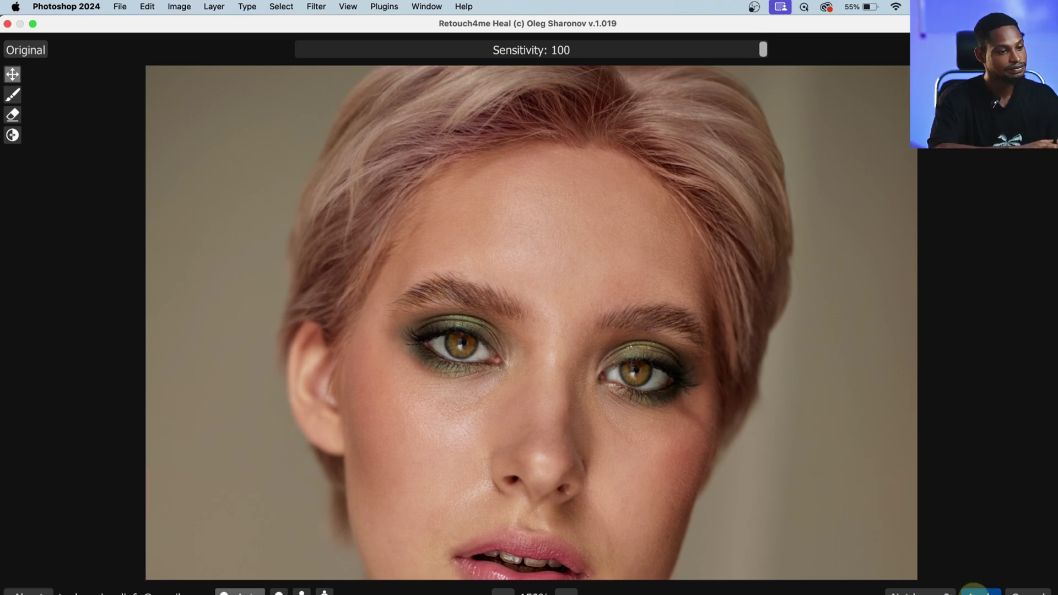
pyautogui.click(975, 592)
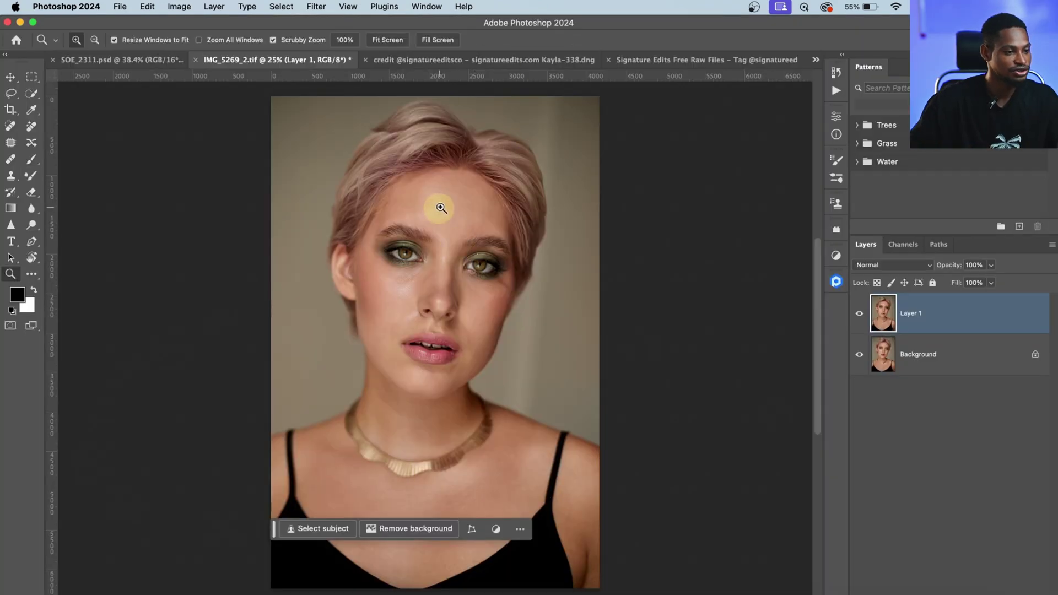
# Step: Compare the portrait with and without the healed Layer 1, looking closely at the face
pyautogui.moveTo(442, 207); pyautogui.dragTo(489, 213)
pyautogui.press('b')
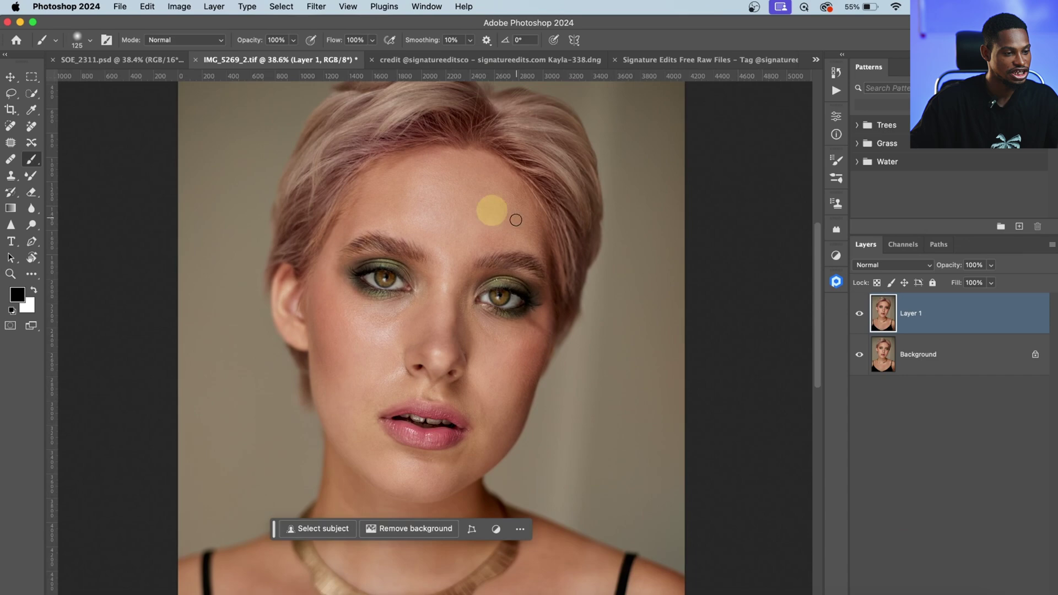
pyautogui.click(861, 316)
pyautogui.click(861, 317)
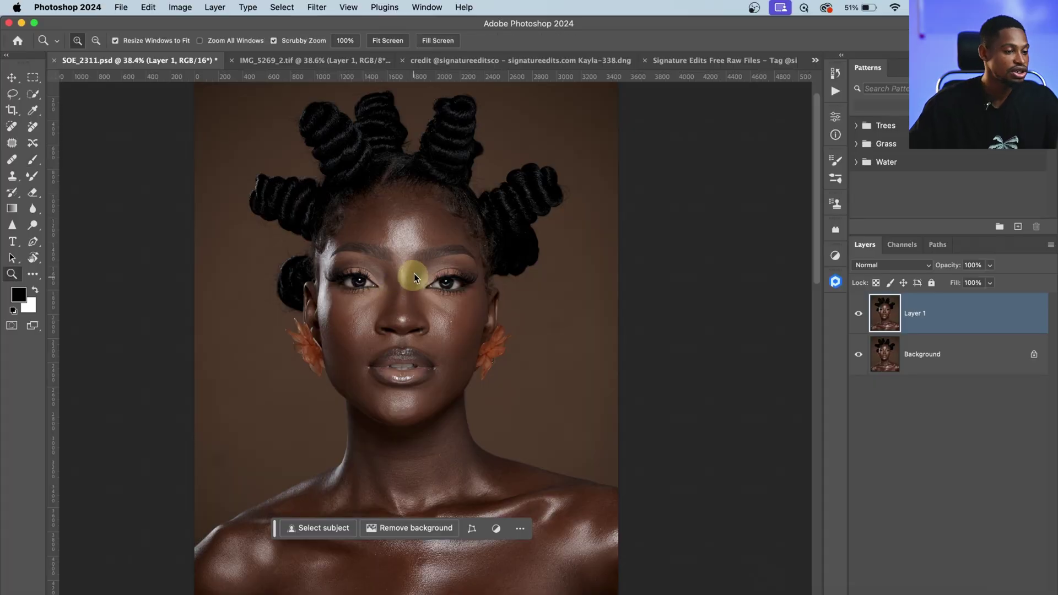
# Step: Stamp all visible layers of SOE_2311.psd into a new layer and open it in a maximized Retouch4me Dodge Burn window
pyautogui.moveTo(421, 243)
pyautogui.mouseDown()
pyautogui.moveTo(457, 244)
pyautogui.moveTo(426, 239)
pyautogui.moveTo(430, 246)
pyautogui.mouseUp()
pyautogui.press('b')
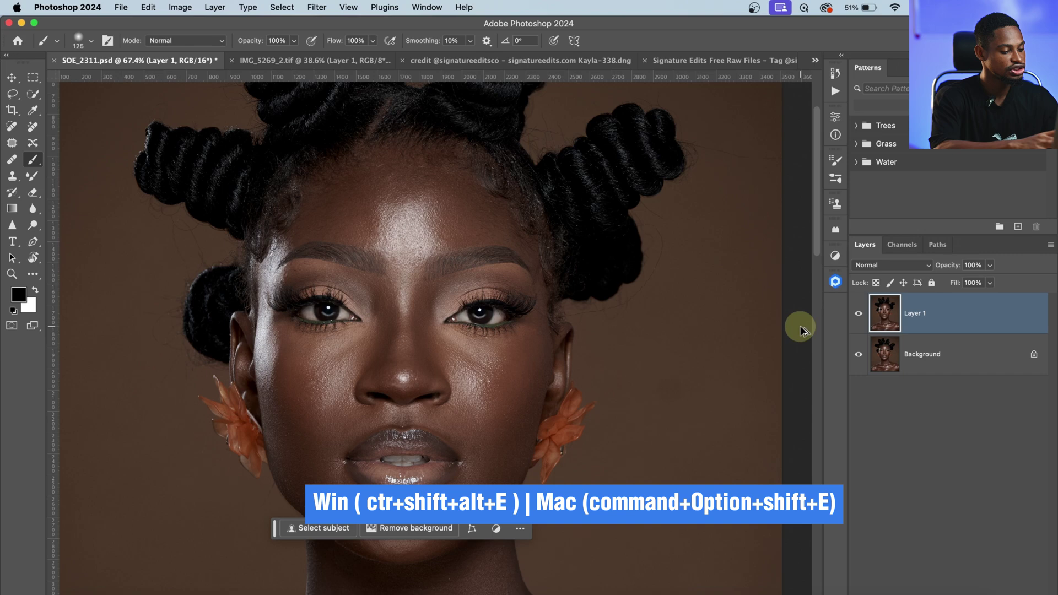
pyautogui.press('super+alt+shift+e')
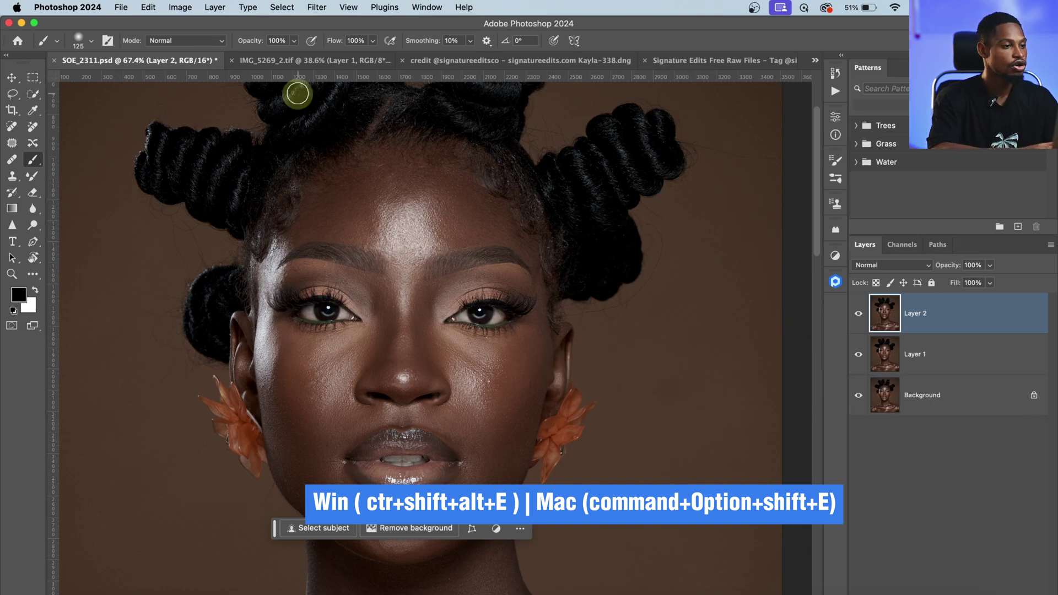
pyautogui.click(317, 7)
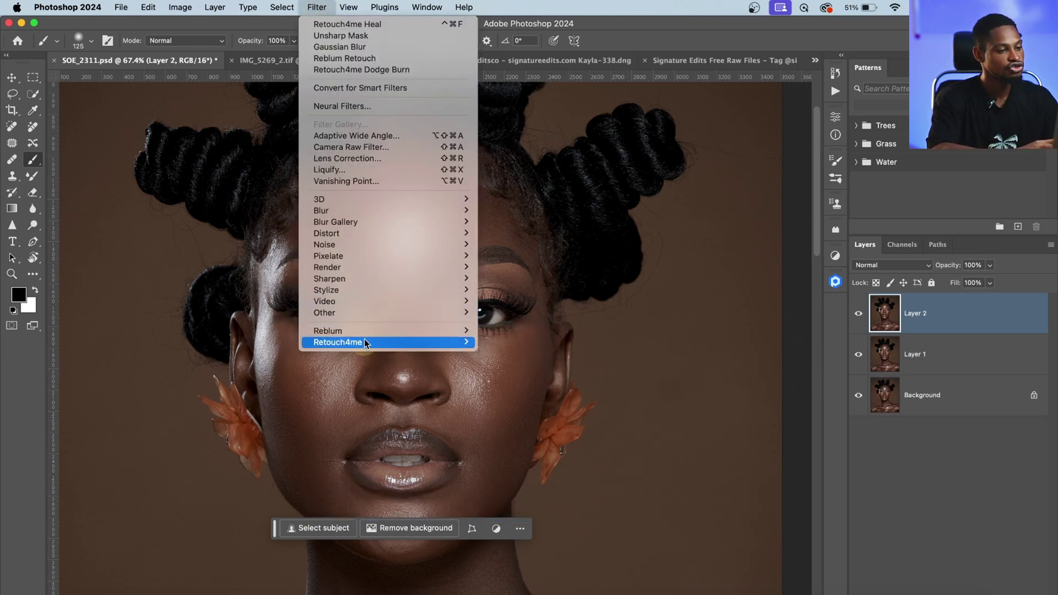
pyautogui.moveTo(365, 344)
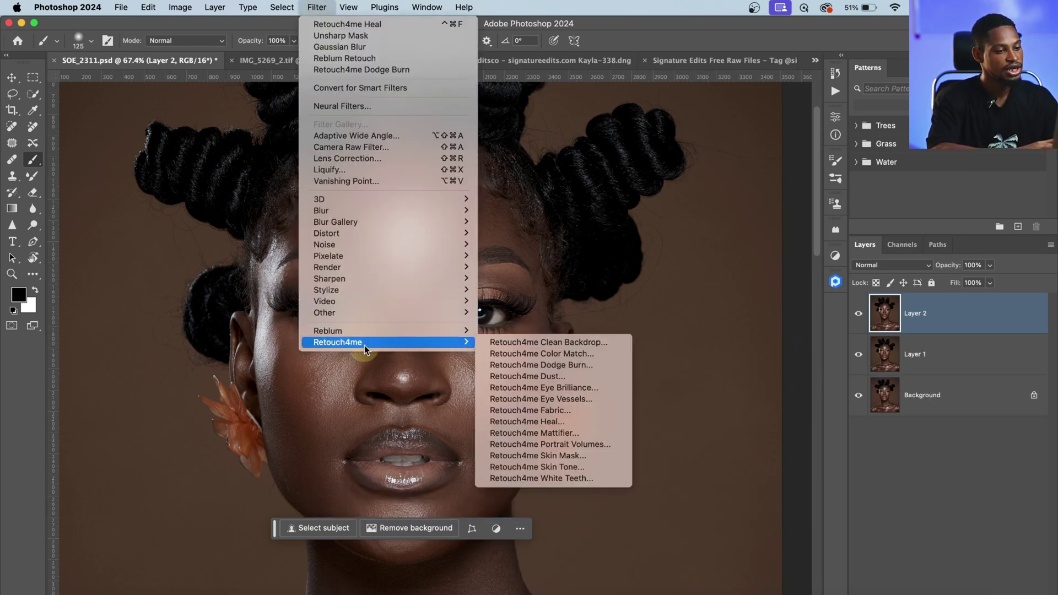
pyautogui.click(560, 365)
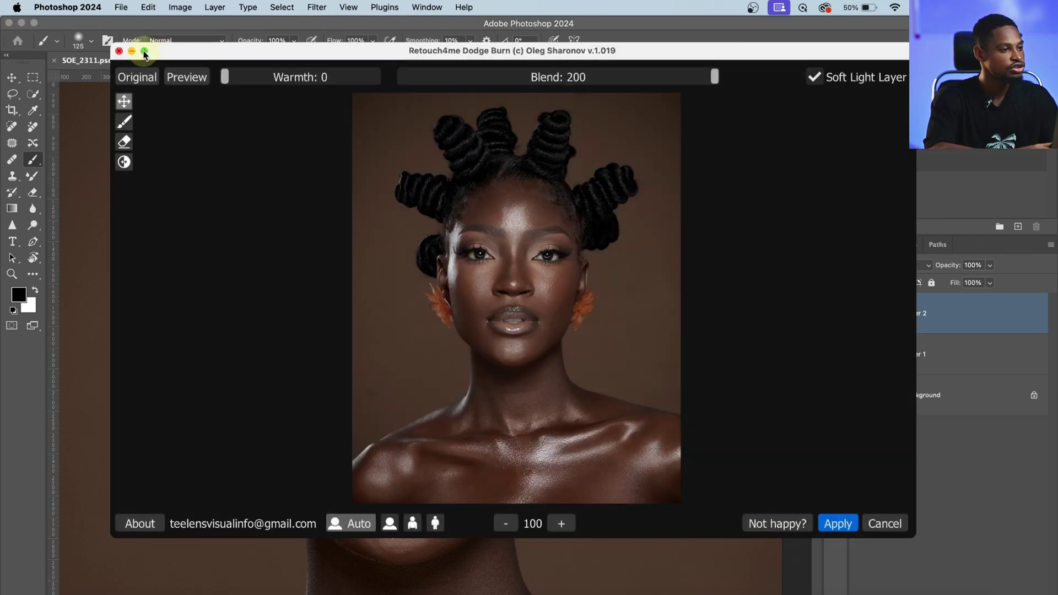
pyautogui.click(144, 52)
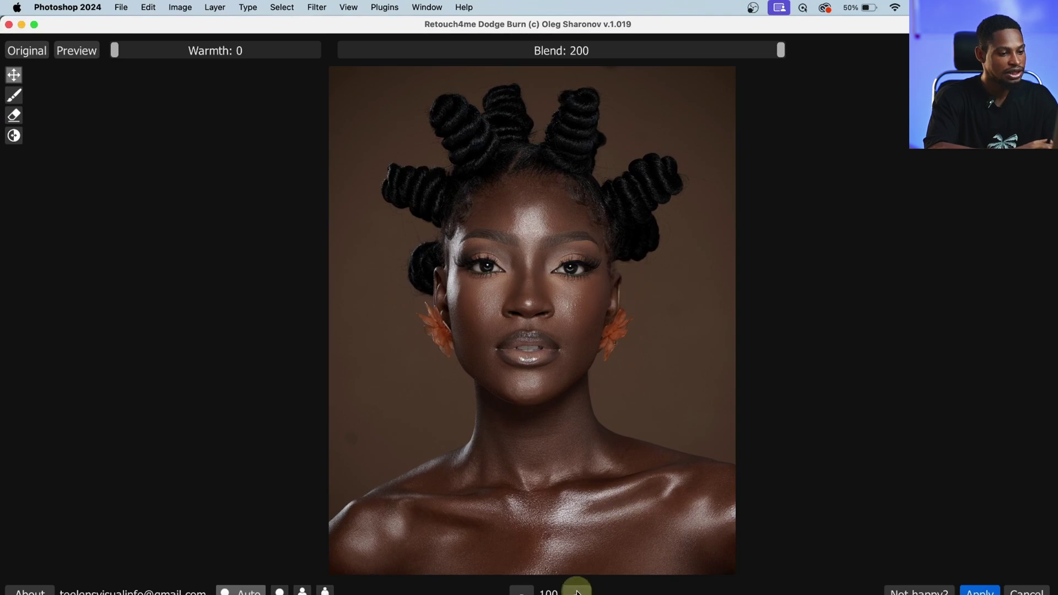
# Step: Set the Dodge Burn Blend to 197 and Warmth to 31, then apply the filter
pyautogui.click(577, 592)
pyautogui.moveTo(567, 262); pyautogui.dragTo(567, 573)
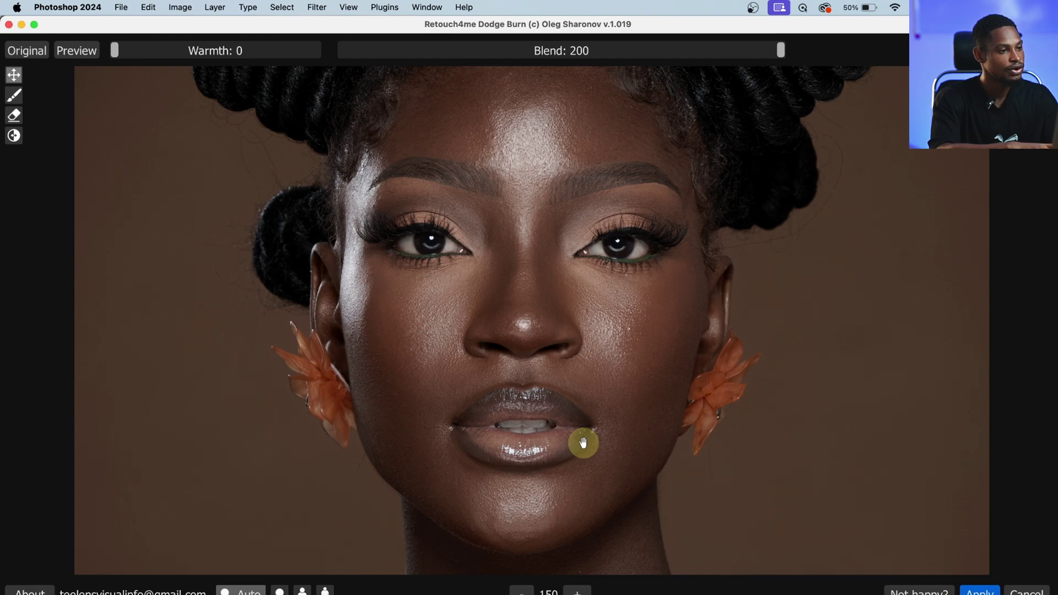
pyautogui.moveTo(785, 55); pyautogui.dragTo(588, 59)
pyautogui.moveTo(502, 62); pyautogui.dragTo(572, 63)
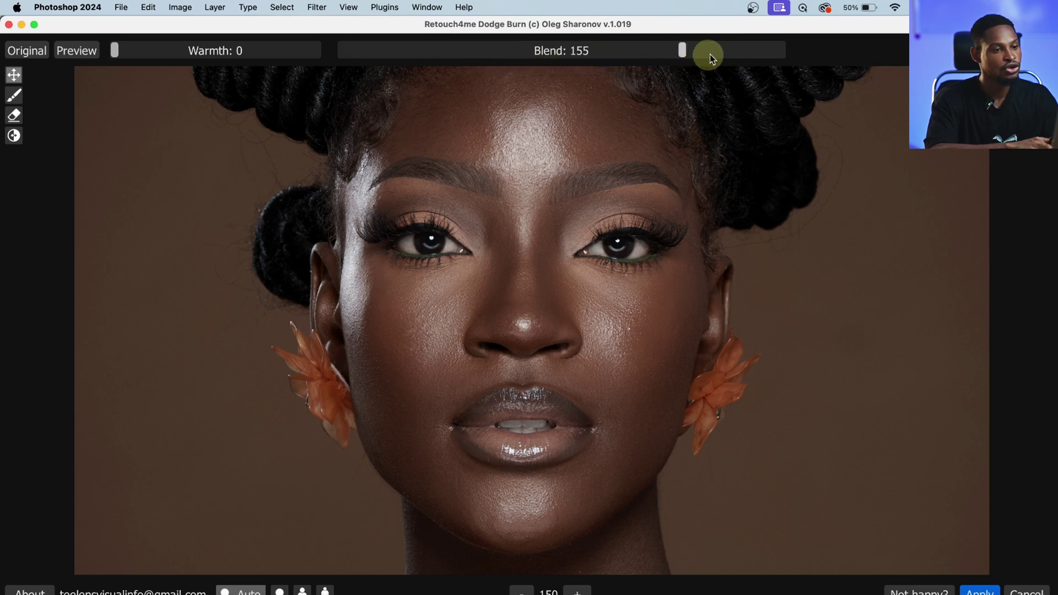
pyautogui.moveTo(676, 57); pyautogui.dragTo(753, 57)
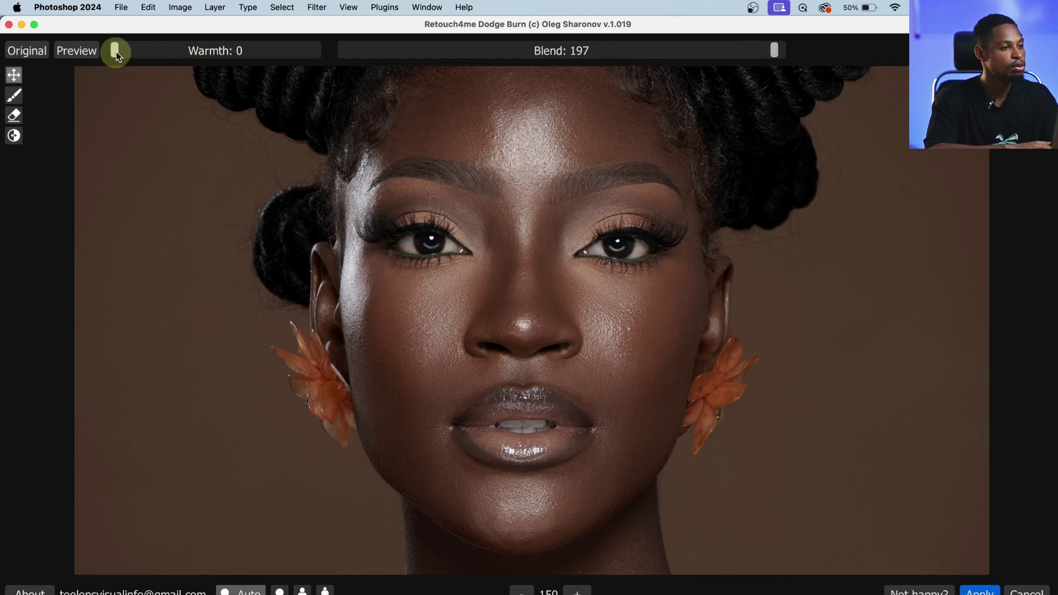
pyautogui.moveTo(122, 57); pyautogui.dragTo(179, 60)
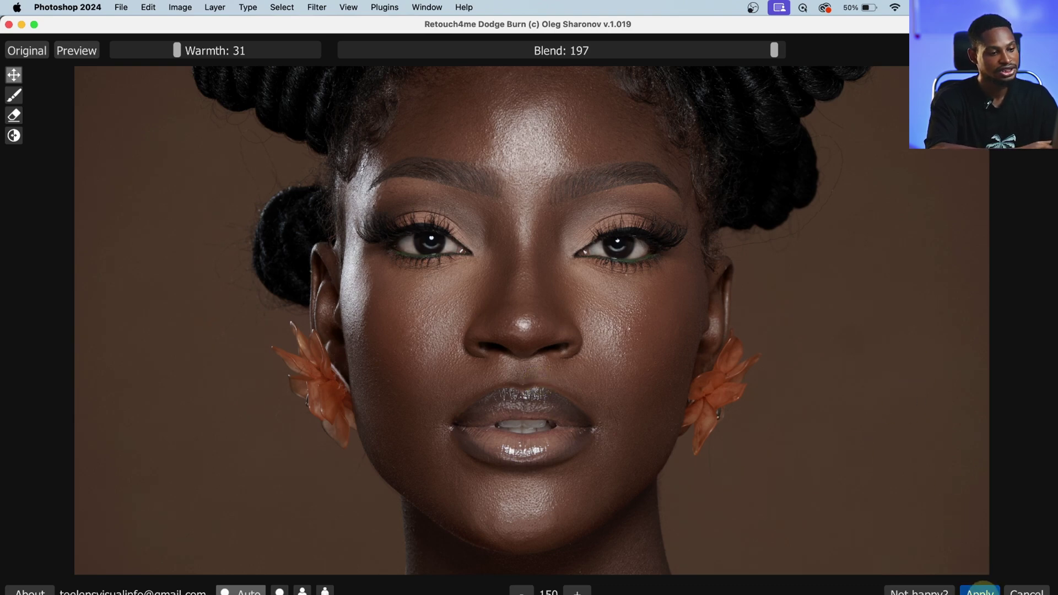
pyautogui.click(981, 591)
# Step: Change the blend mode of the grey dodge and burn Layer 2 to Soft Light and compare the portrait with and without it
pyautogui.moveTo(425, 307); pyautogui.dragTo(400, 300)
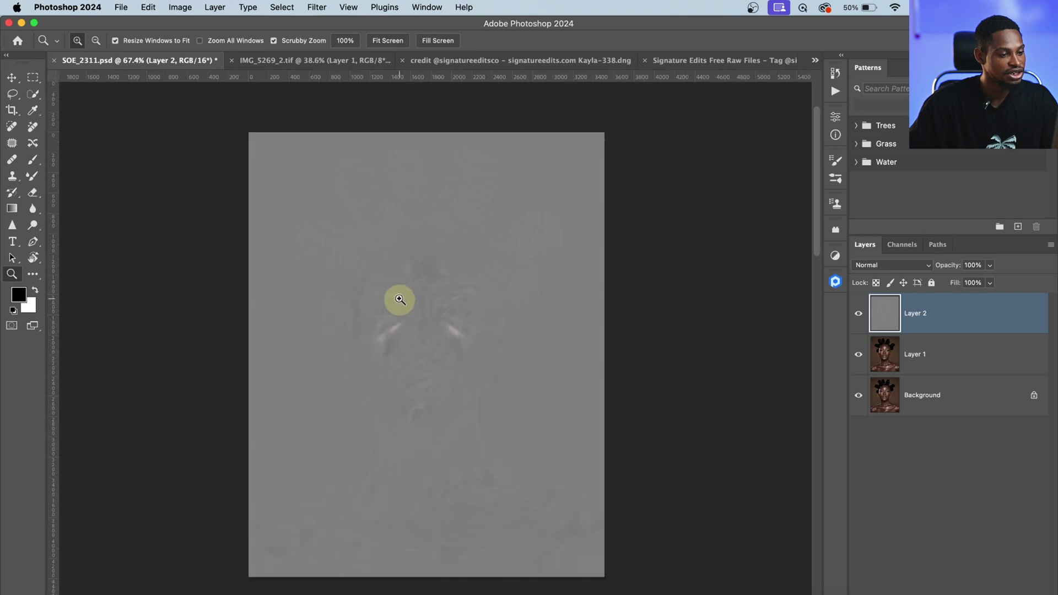
pyautogui.press('b')
pyautogui.scroll(-3, 482, 300)
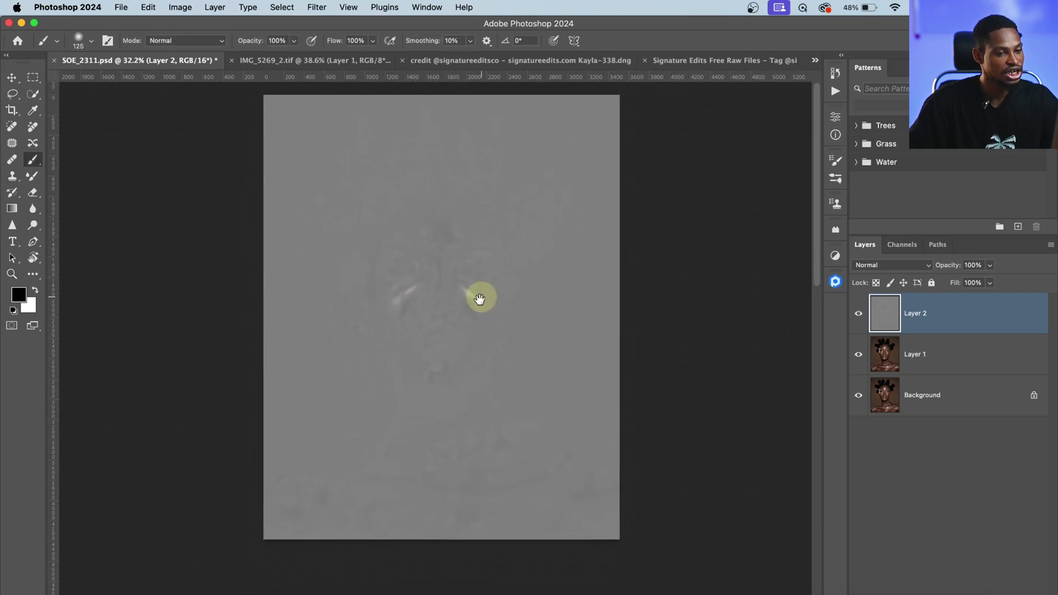
pyautogui.scroll(2, 474, 299)
pyautogui.click(871, 267)
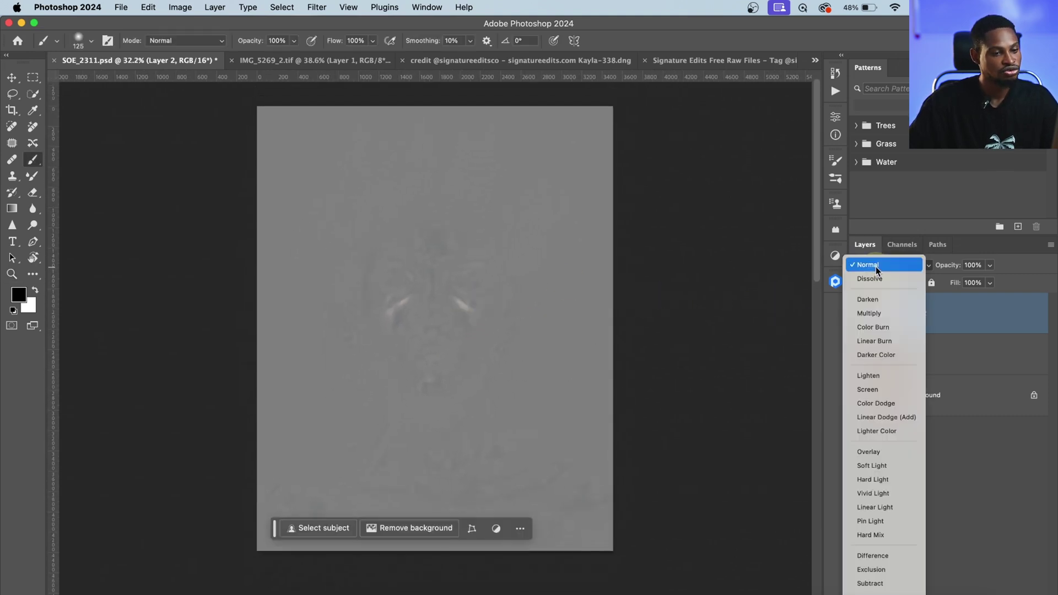
pyautogui.click(875, 466)
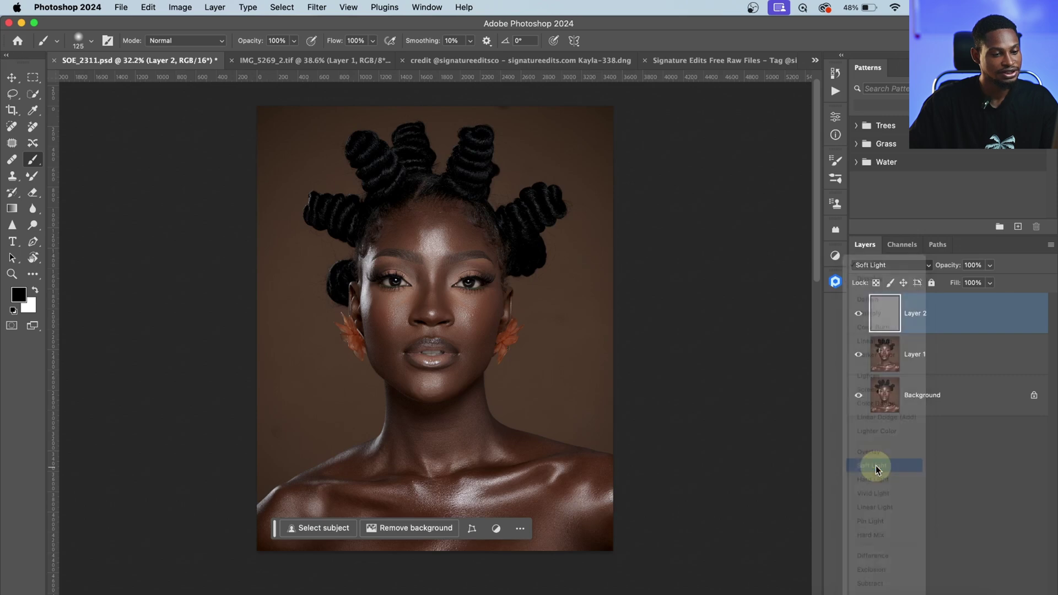
pyautogui.click(858, 313)
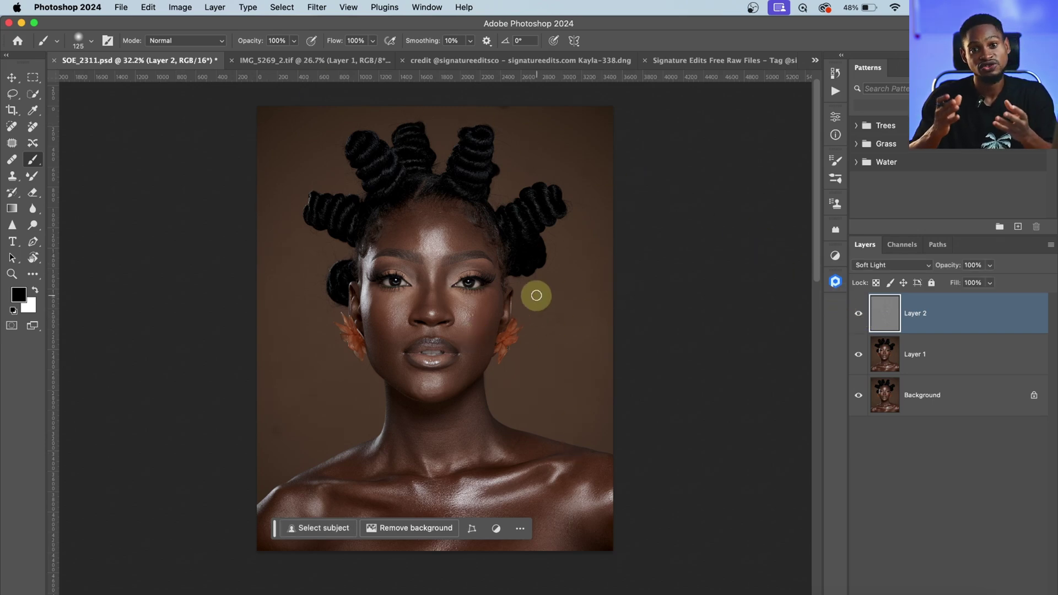
# Step: Switch to IMG_5269_2.tif, stamp all visible layers into a new layer and add a white layer mask to it
pyautogui.hotkey('ctrl', 'Tab')
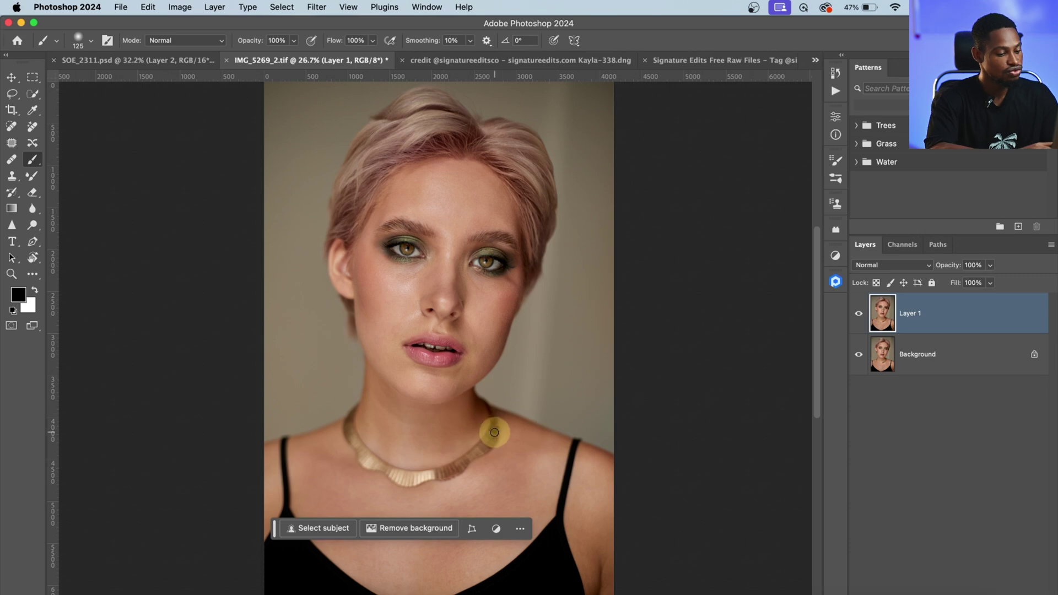
pyautogui.press('super+alt+shift+e')
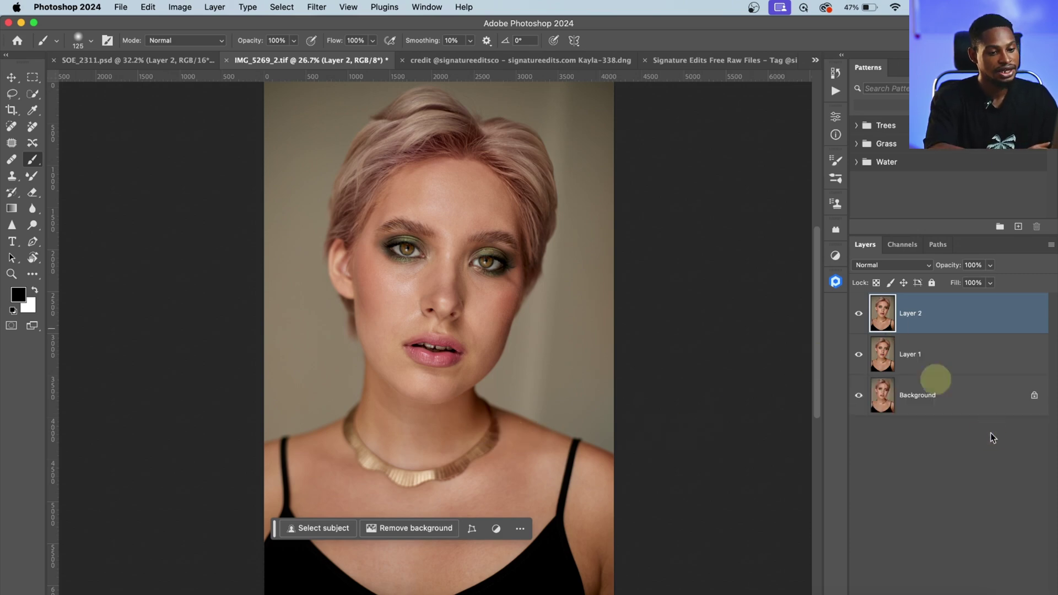
pyautogui.click(975, 586)
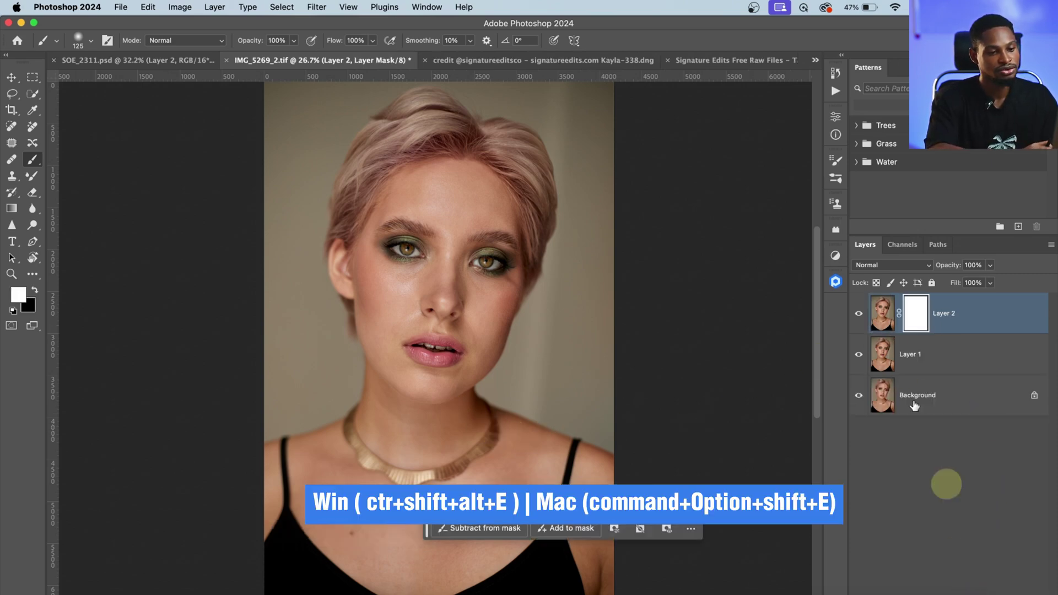
# Step: Apply Retouch4me Skin Mask for All Skin at sensitivity 100 to Layer 2's mask and check the isolated skin without the layers below
pyautogui.click(317, 7)
pyautogui.moveTo(378, 342)
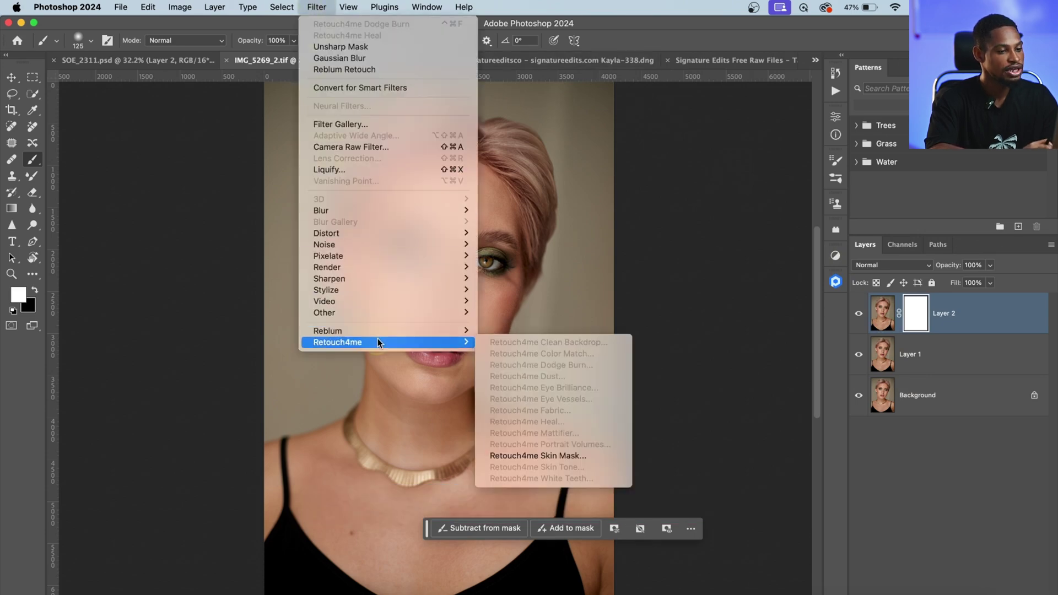
pyautogui.click(566, 456)
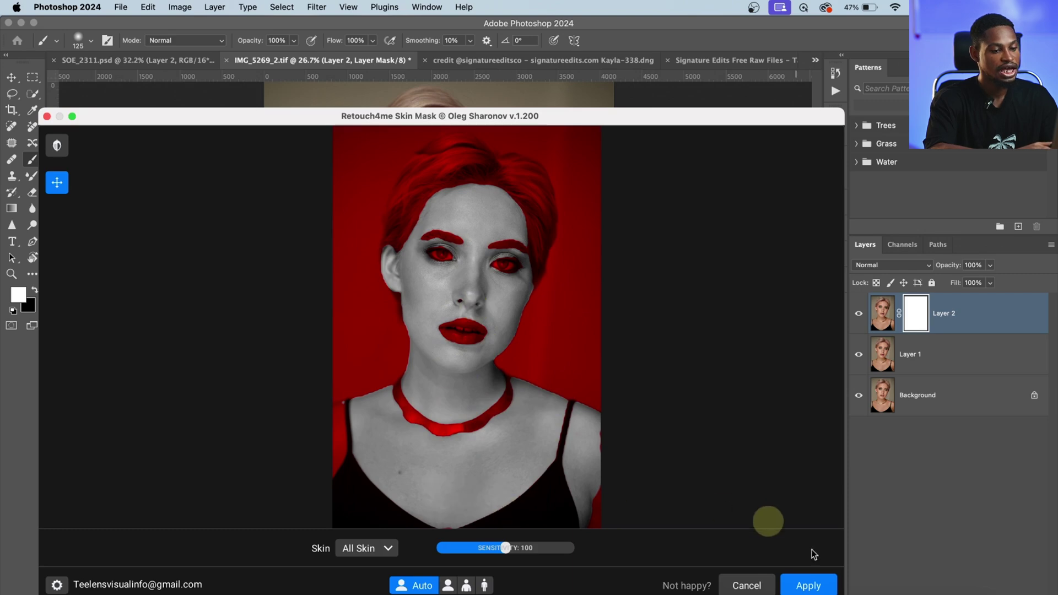
pyautogui.click(810, 586)
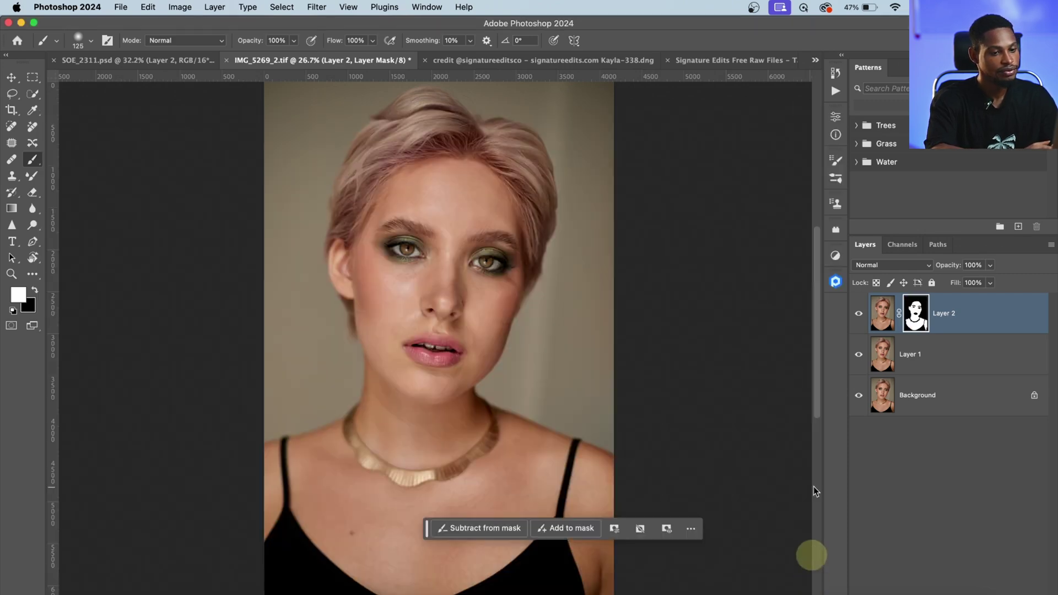
pyautogui.moveTo(861, 360); pyautogui.dragTo(860, 395)
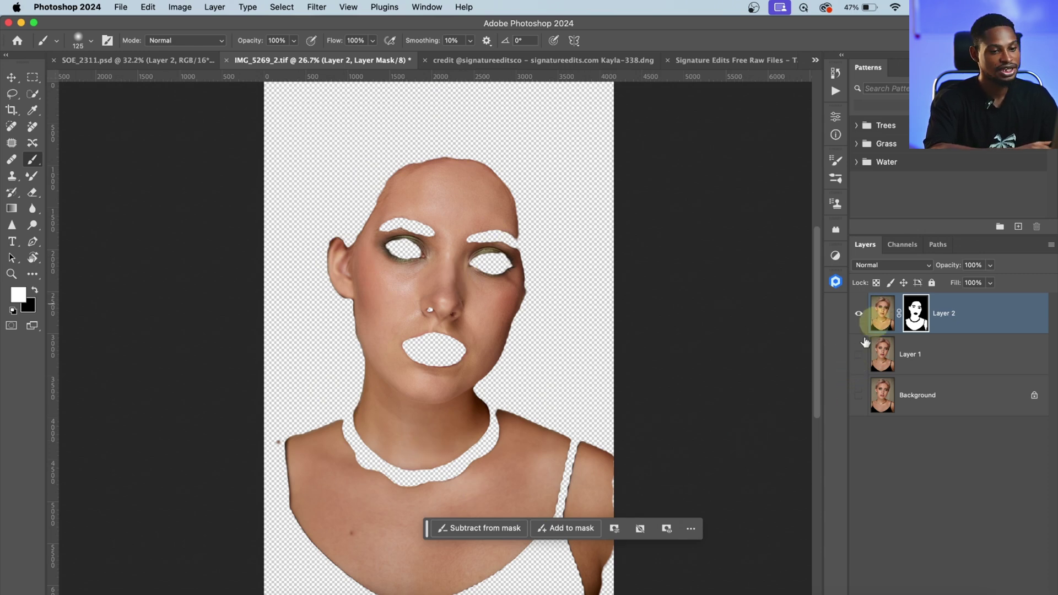
pyautogui.click(859, 355)
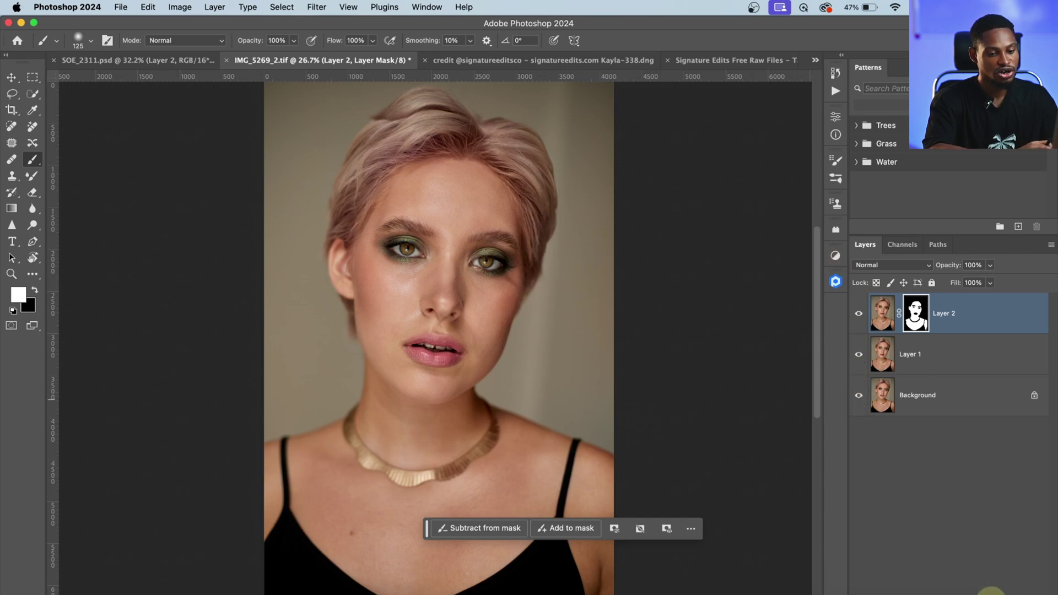
# Step: Add a dark orange solid color fill layer above Layer 2 and clip it to that layer
pyautogui.click(991, 593)
pyautogui.click(979, 338)
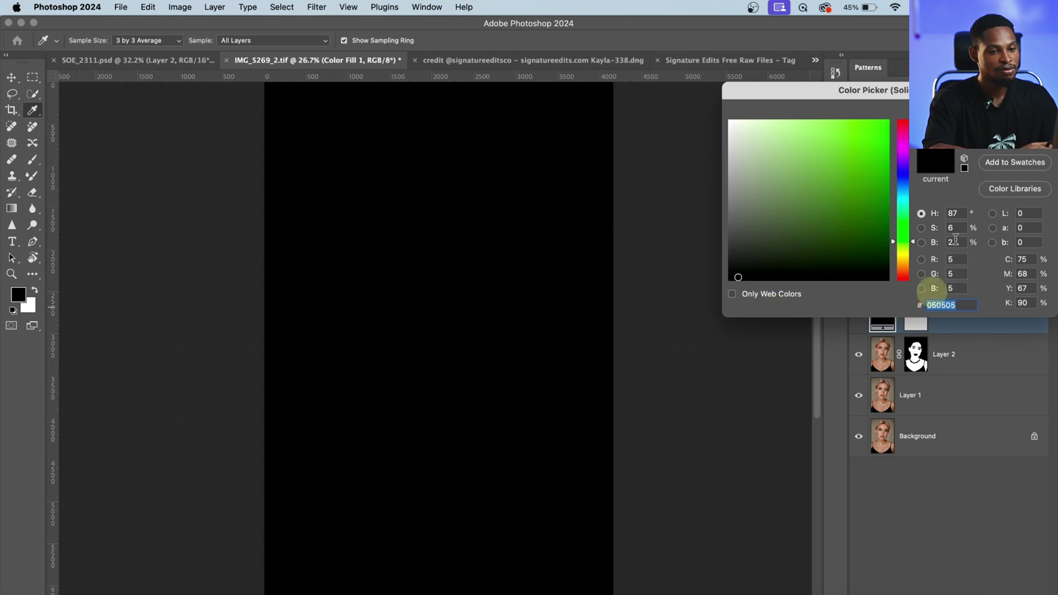
pyautogui.moveTo(830, 175)
pyautogui.mouseDown()
pyautogui.moveTo(841, 166)
pyautogui.moveTo(851, 174)
pyautogui.mouseUp()
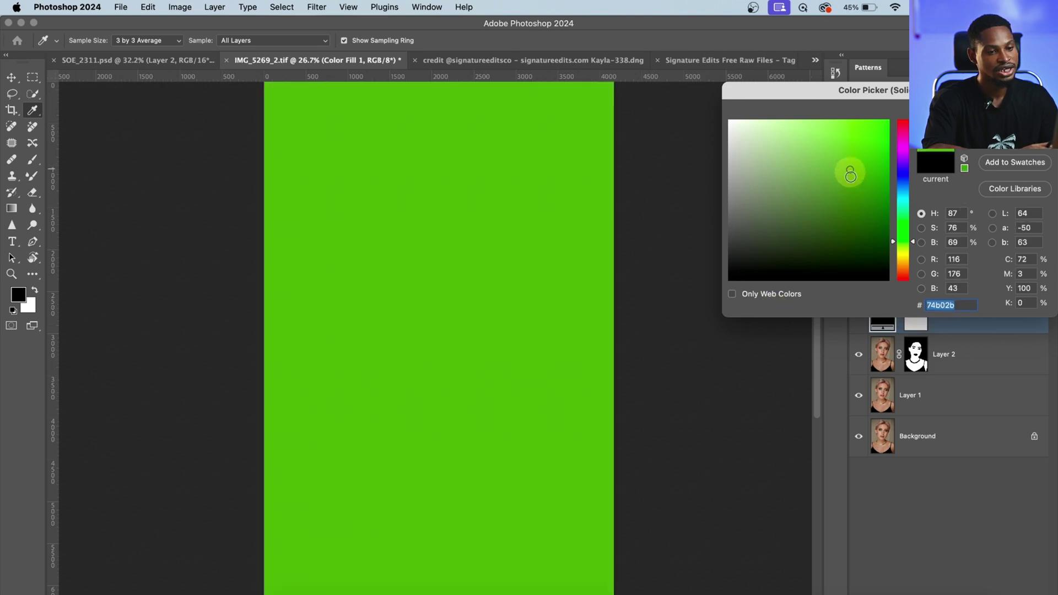
pyautogui.click(903, 269)
pyautogui.moveTo(877, 215); pyautogui.dragTo(882, 197)
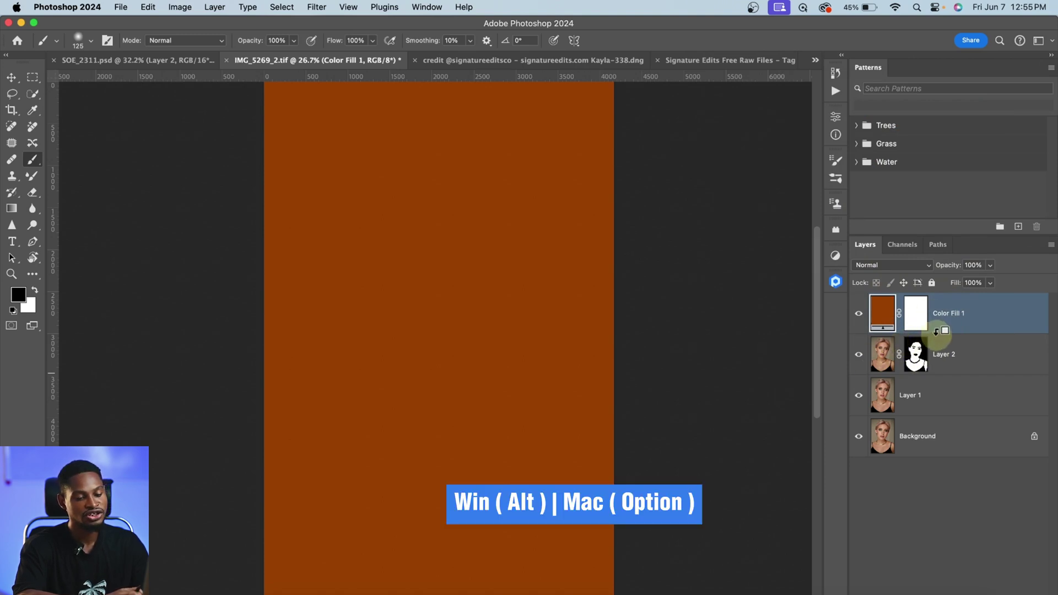
pyautogui.keyDown('alt'); pyautogui.click(937, 331); pyautogui.keyUp('alt')
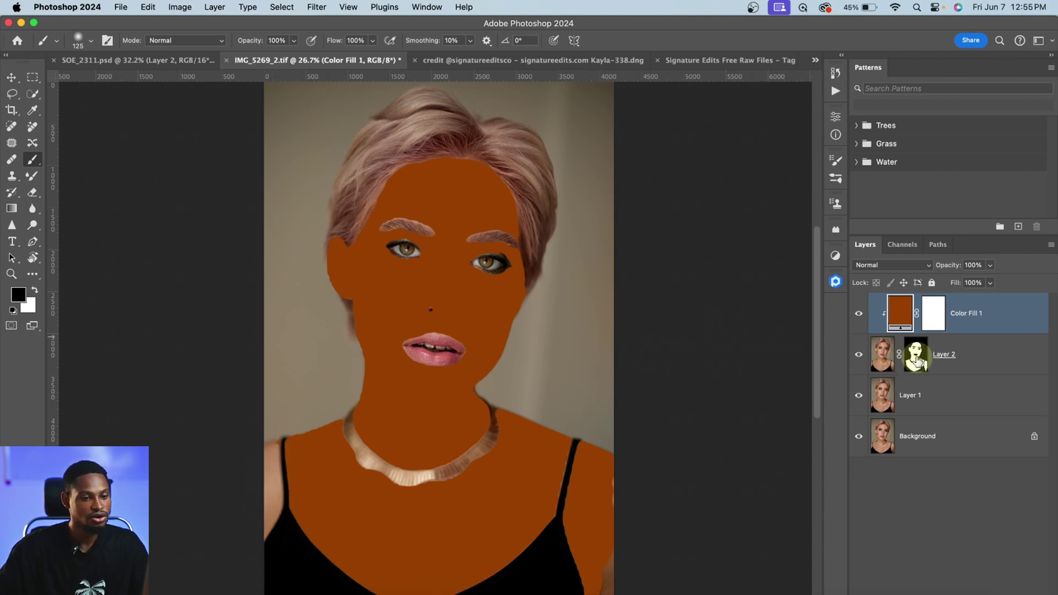
# Step: Paint white on Layer 2's mask to include the missed arm skin at the image's left edge
pyautogui.click(916, 356)
pyautogui.press('x')
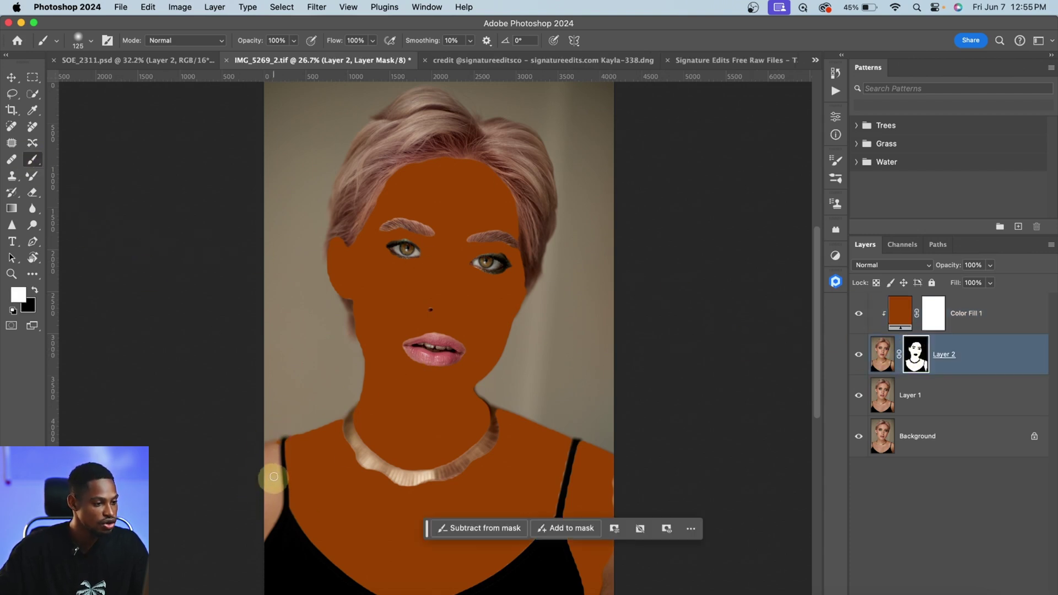
pyautogui.moveTo(274, 477)
pyautogui.mouseDown()
pyautogui.moveTo(267, 457)
pyautogui.moveTo(267, 517)
pyautogui.moveTo(269, 457)
pyautogui.mouseUp()
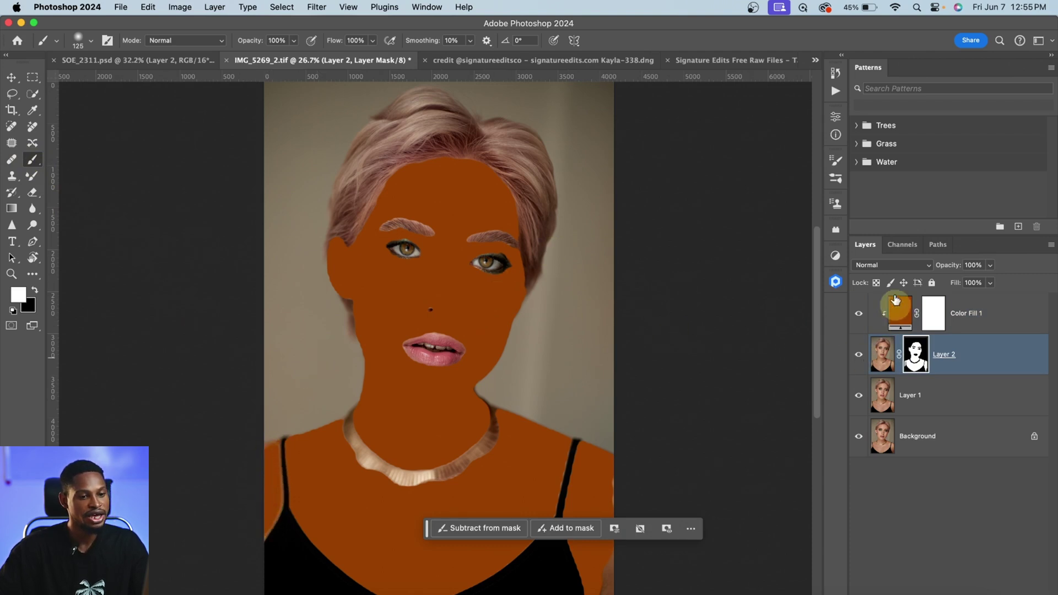
# Step: Set the blend mode of the orange color fill layer to Color
pyautogui.click(901, 320)
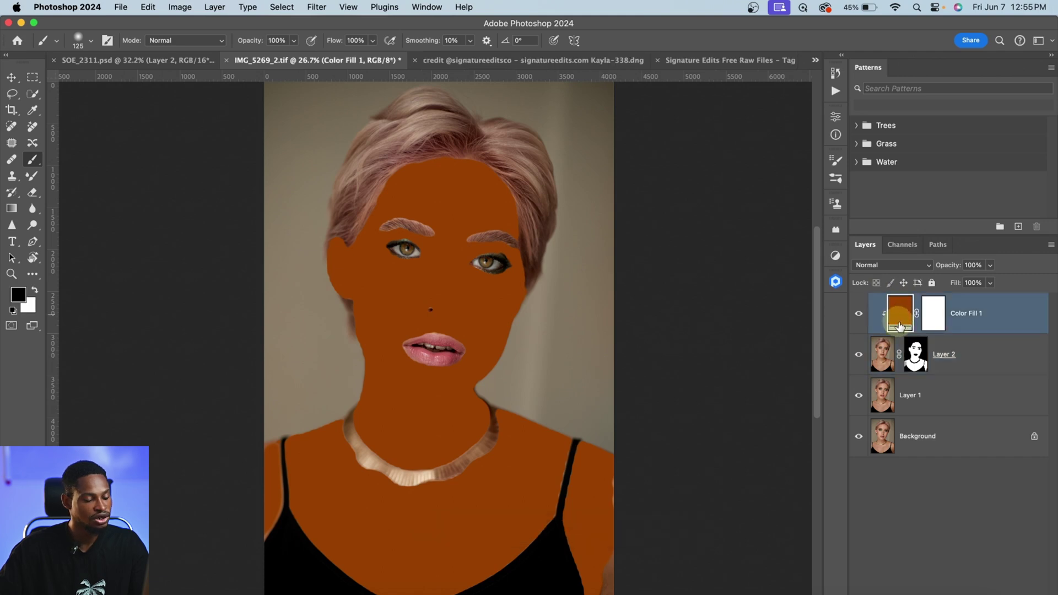
pyautogui.click(892, 267)
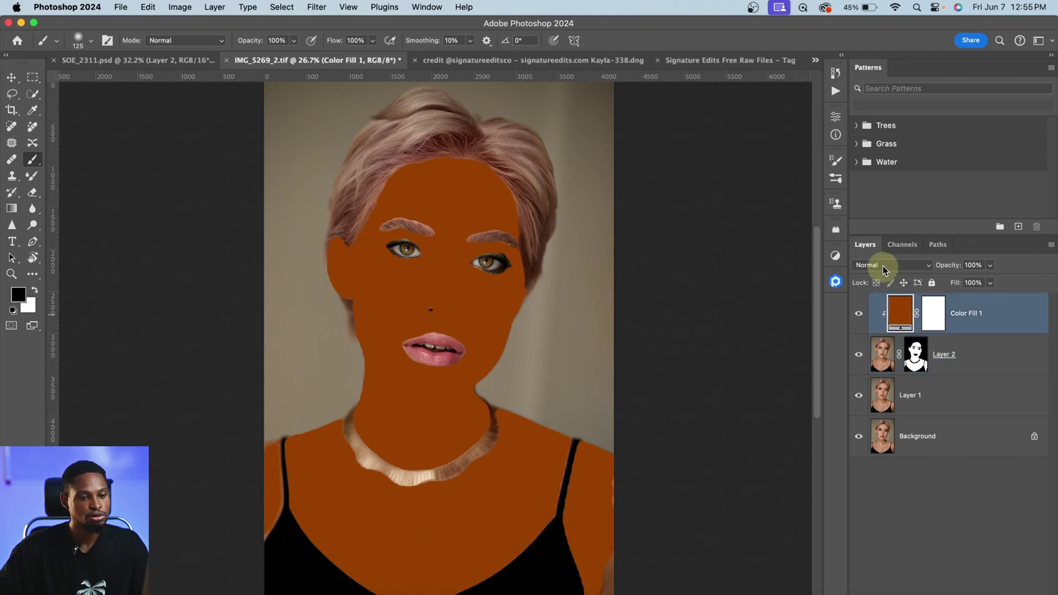
pyautogui.click(885, 268)
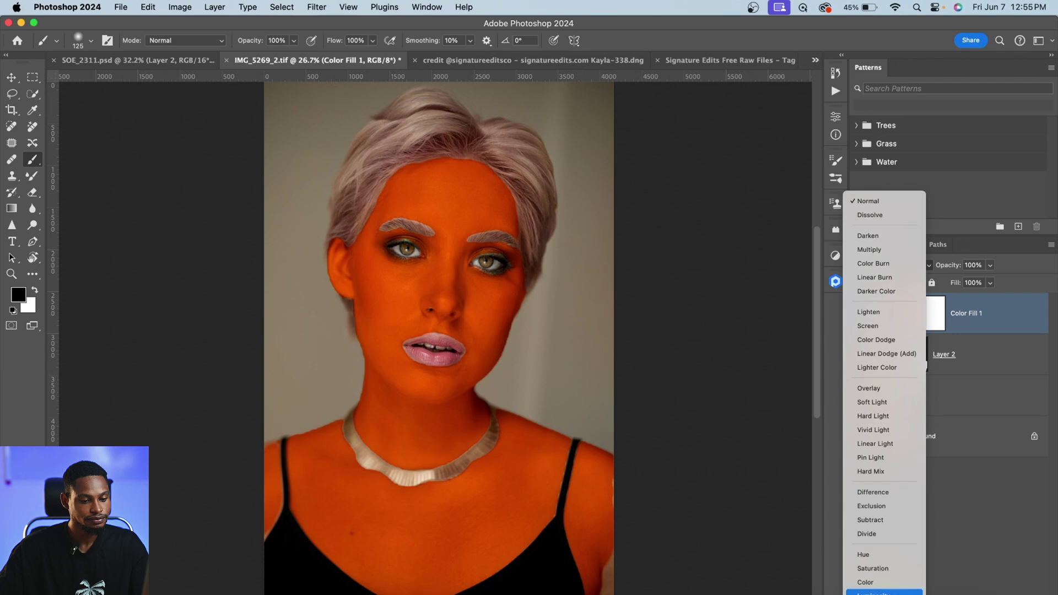
pyautogui.click(877, 583)
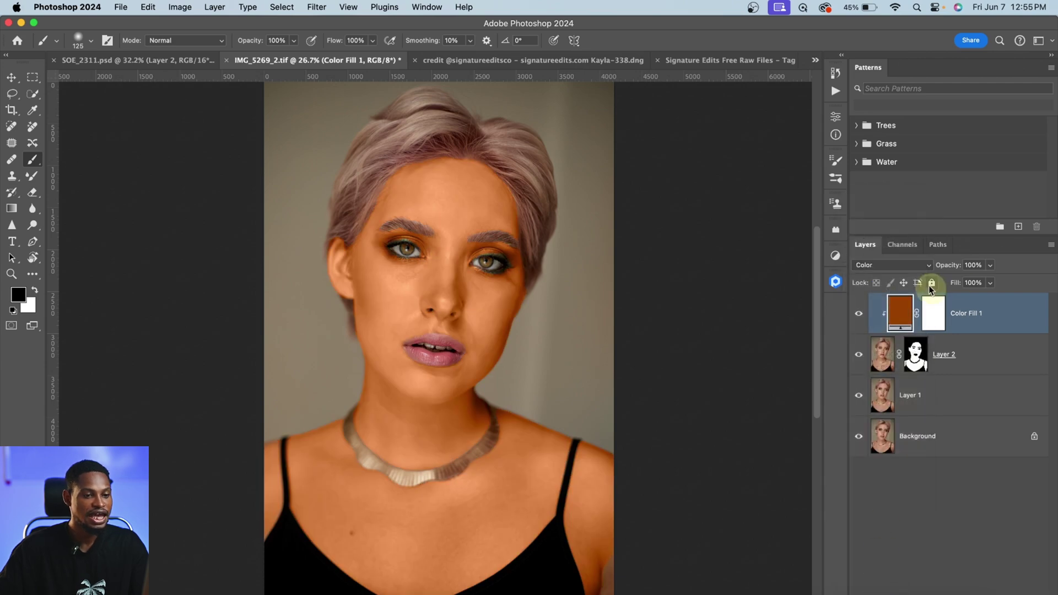
# Step: Change the fill layer's color to the orange-brown 8b510e, trying yellower hues on the skin first
pyautogui.doubleClick(907, 317)
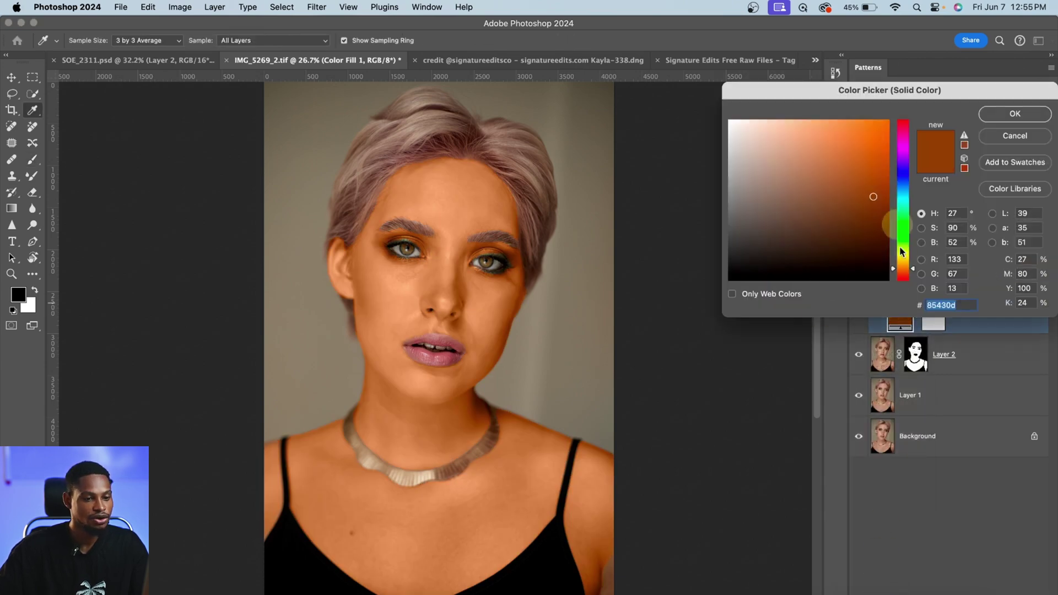
pyautogui.moveTo(912, 271); pyautogui.dragTo(912, 262)
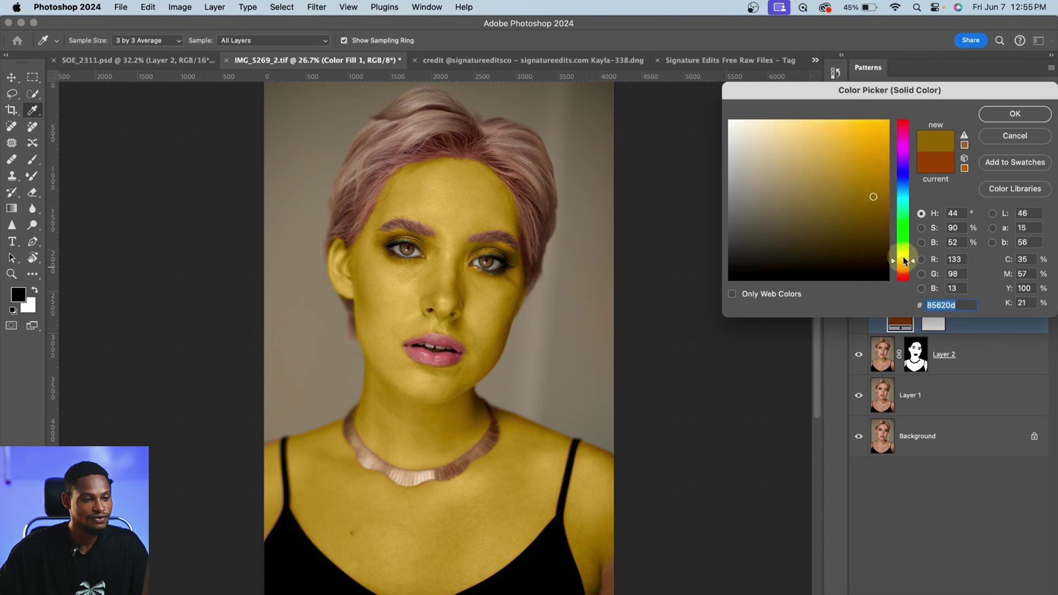
pyautogui.moveTo(877, 223)
pyautogui.mouseDown()
pyautogui.moveTo(876, 161)
pyautogui.moveTo(874, 200)
pyautogui.moveTo(872, 190)
pyautogui.mouseUp()
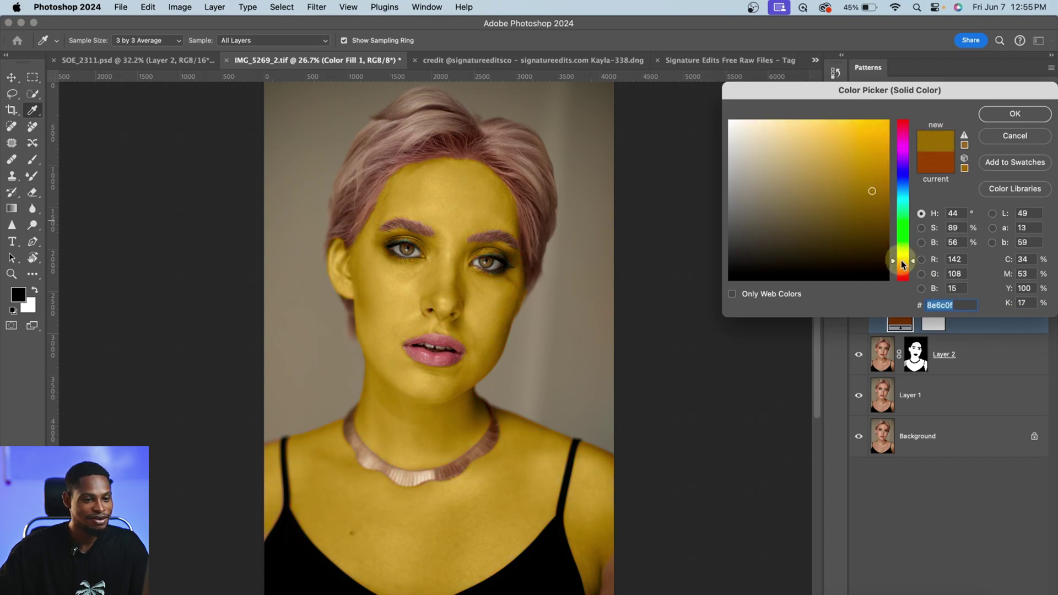
pyautogui.moveTo(905, 262)
pyautogui.mouseDown()
pyautogui.moveTo(908, 270)
pyautogui.moveTo(880, 264)
pyautogui.moveTo(912, 271)
pyautogui.mouseUp()
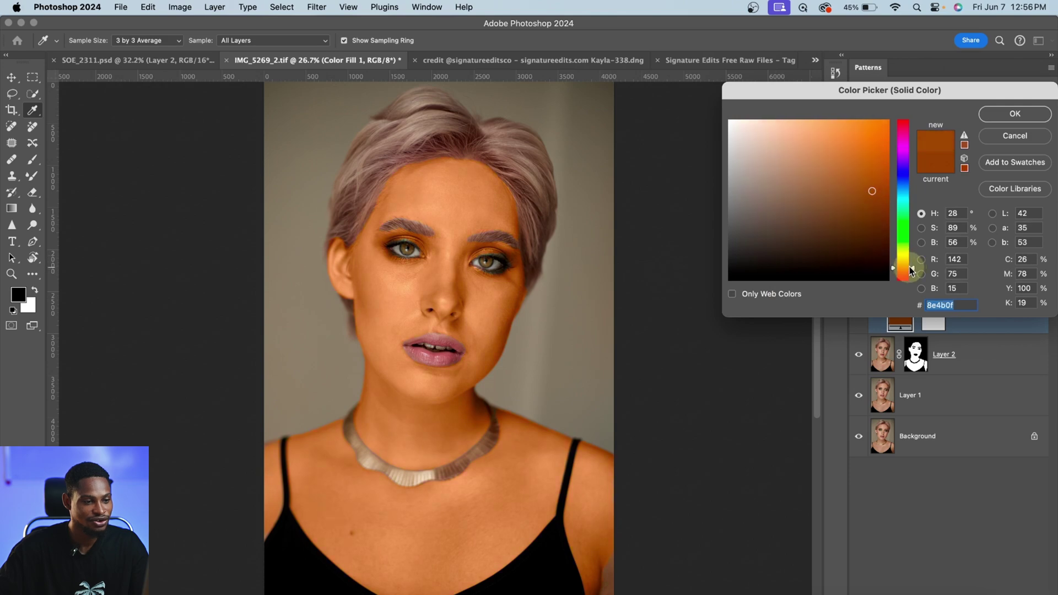
pyautogui.click(1014, 117)
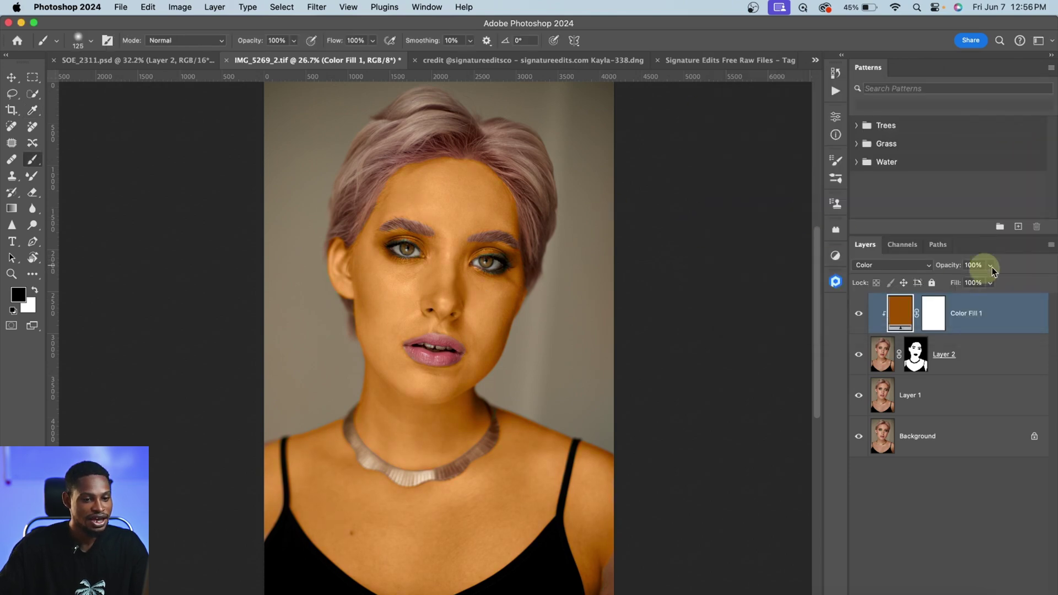
# Step: Lower the color fill layer's opacity to 41% and shift its color to a redder orange with a hue of about 18
pyautogui.click(991, 266)
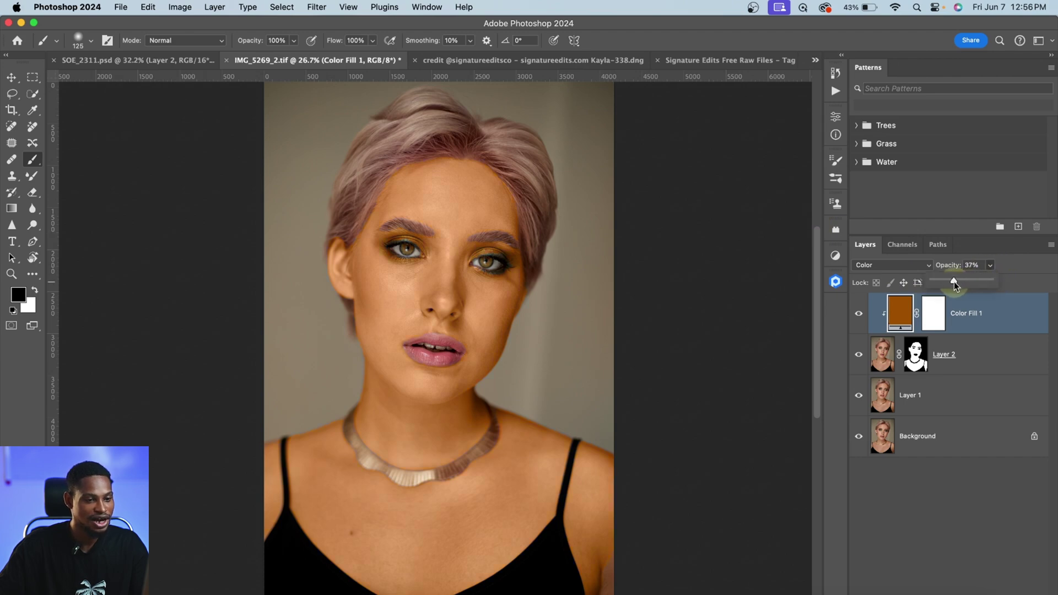
pyautogui.click(859, 314)
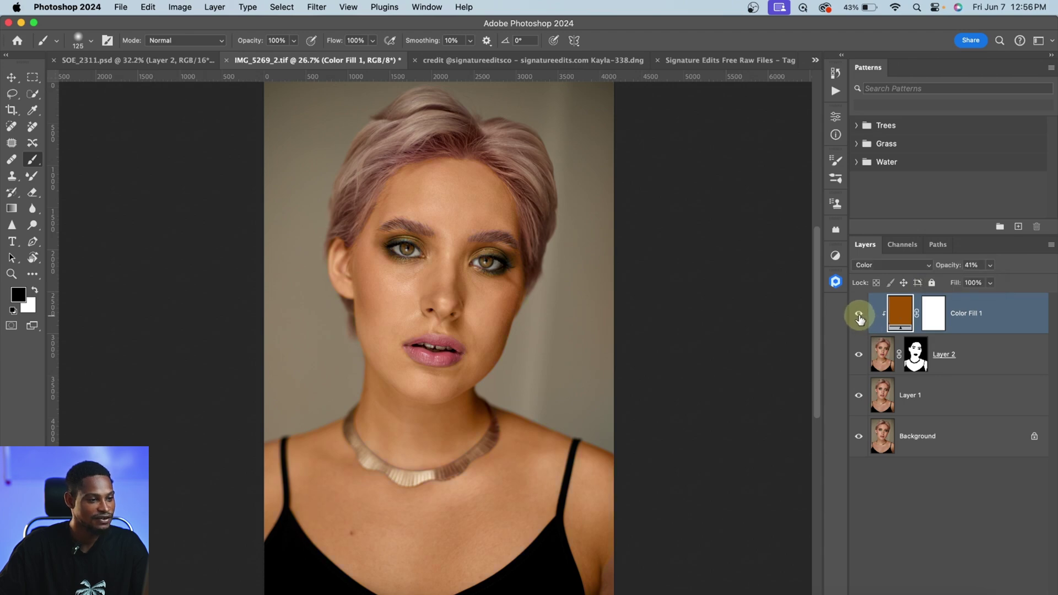
pyautogui.doubleClick(900, 312)
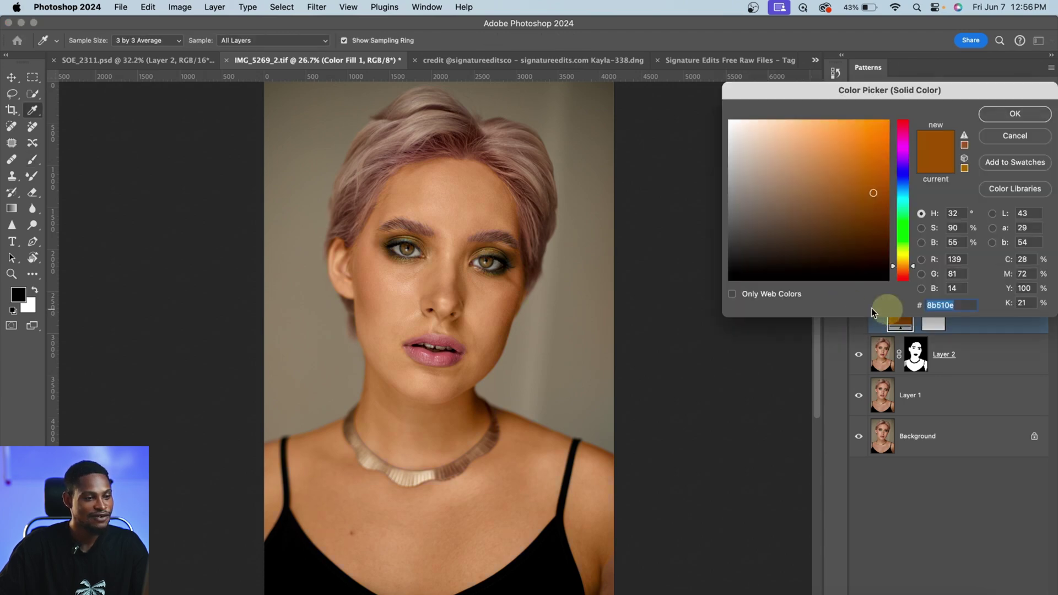
pyautogui.moveTo(911, 271); pyautogui.dragTo(910, 275)
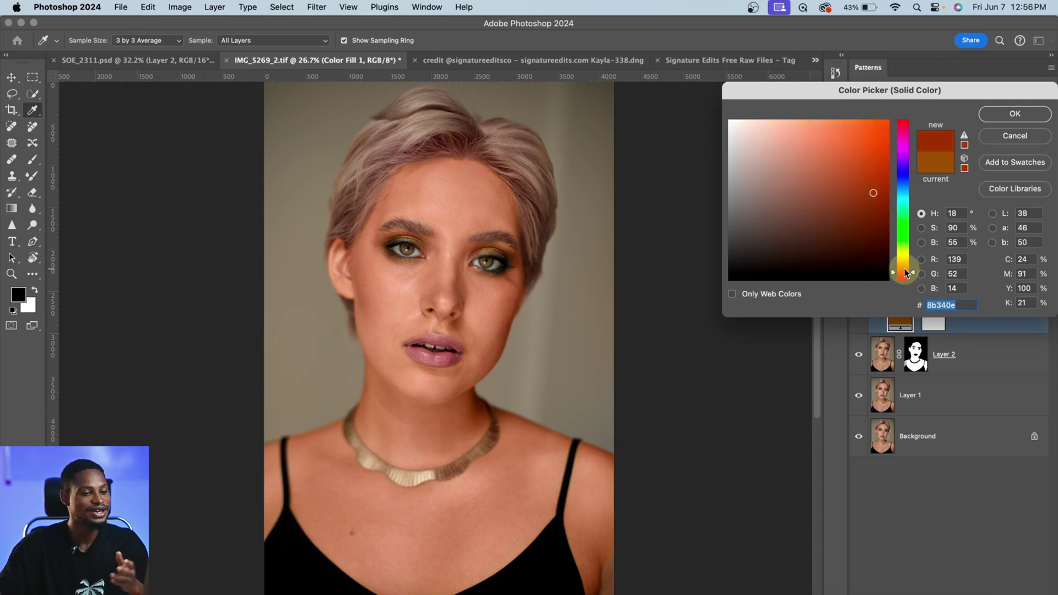
pyautogui.click(1004, 116)
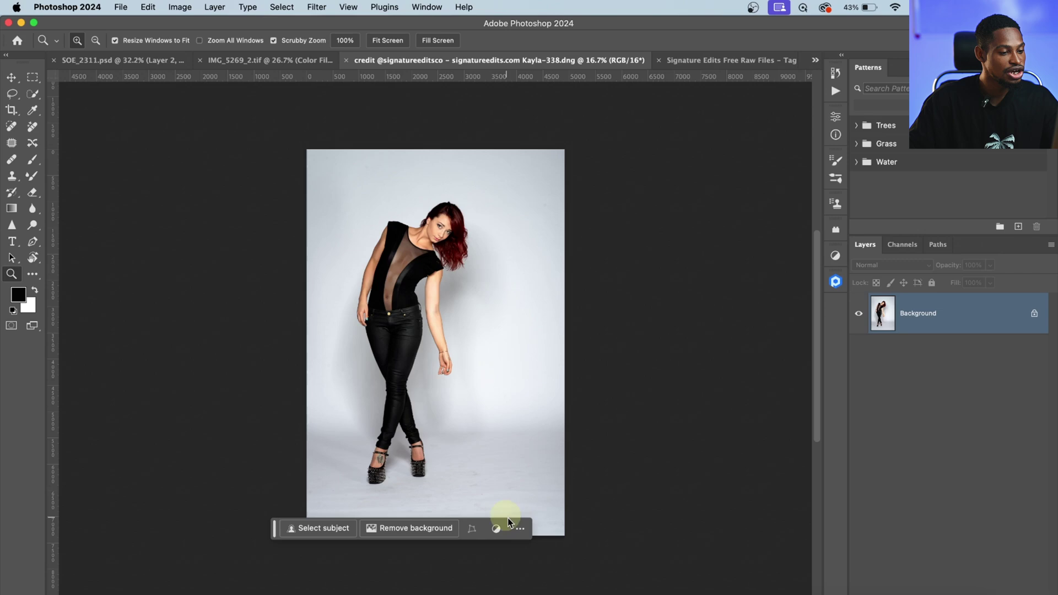
# Step: Duplicate the Background layer of the full-length studio portrait after inspecting the marks on its floor
pyautogui.click(507, 519)
pyautogui.moveTo(500, 495)
pyautogui.mouseDown()
pyautogui.moveTo(530, 482)
pyautogui.moveTo(479, 482)
pyautogui.moveTo(503, 479)
pyautogui.moveTo(494, 478)
pyautogui.mouseUp()
pyautogui.press('b')
pyautogui.moveTo(518, 437)
pyautogui.mouseDown()
pyautogui.moveTo(491, 428)
pyautogui.moveTo(519, 456)
pyautogui.mouseUp()
pyautogui.press('super+j')
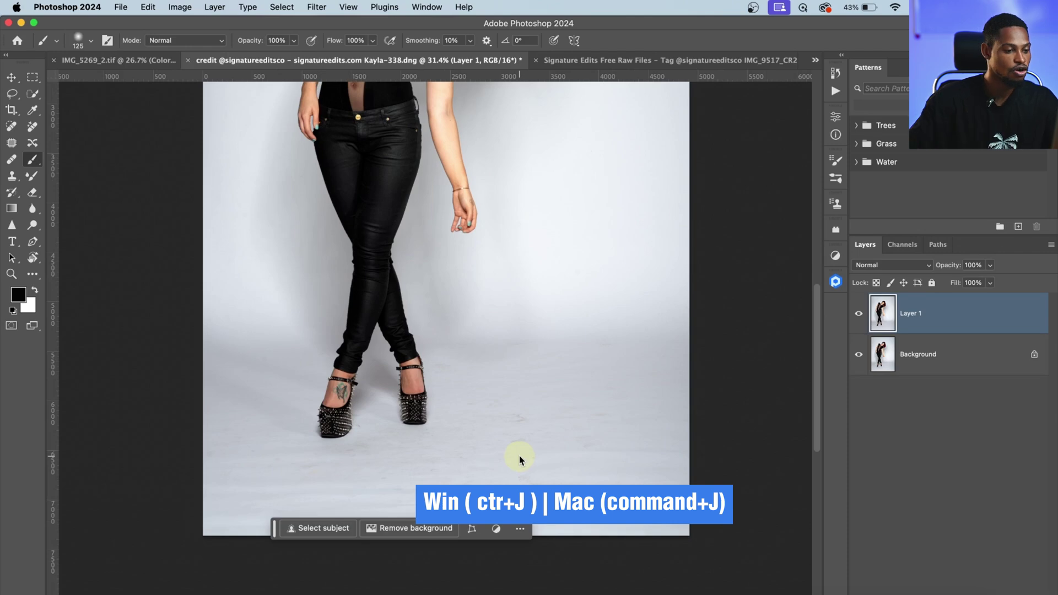
# Step: Open Retouch4me Clean Backdrop on the duplicated layer and enlarge the filter window to fill the screen
pyautogui.press('z')
pyautogui.moveTo(520, 236)
pyautogui.mouseDown()
pyautogui.moveTo(493, 248)
pyautogui.moveTo(525, 285)
pyautogui.mouseUp()
pyautogui.press('b')
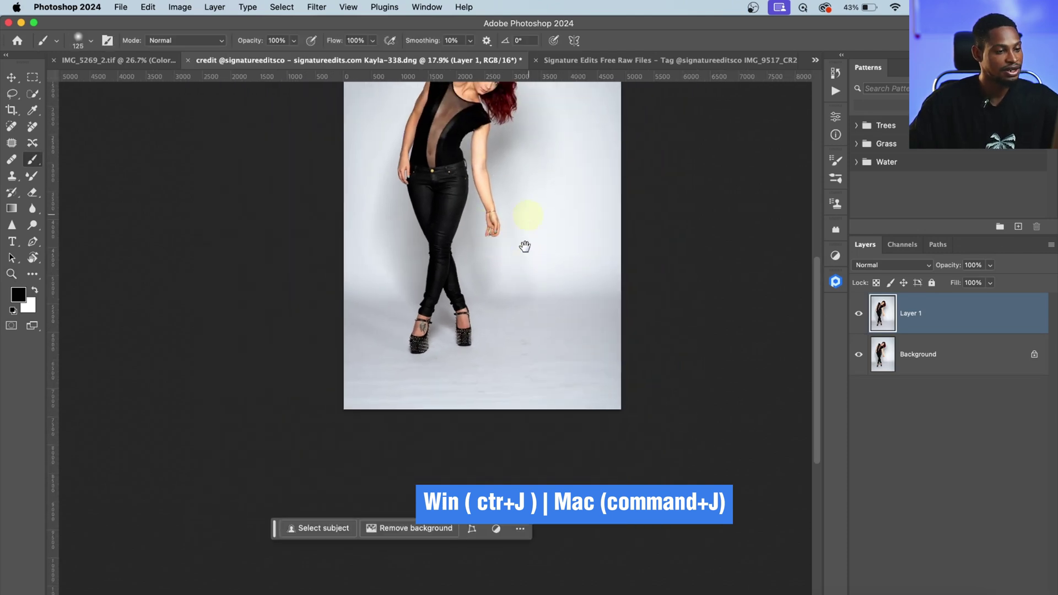
pyautogui.moveTo(525, 247); pyautogui.dragTo(519, 337)
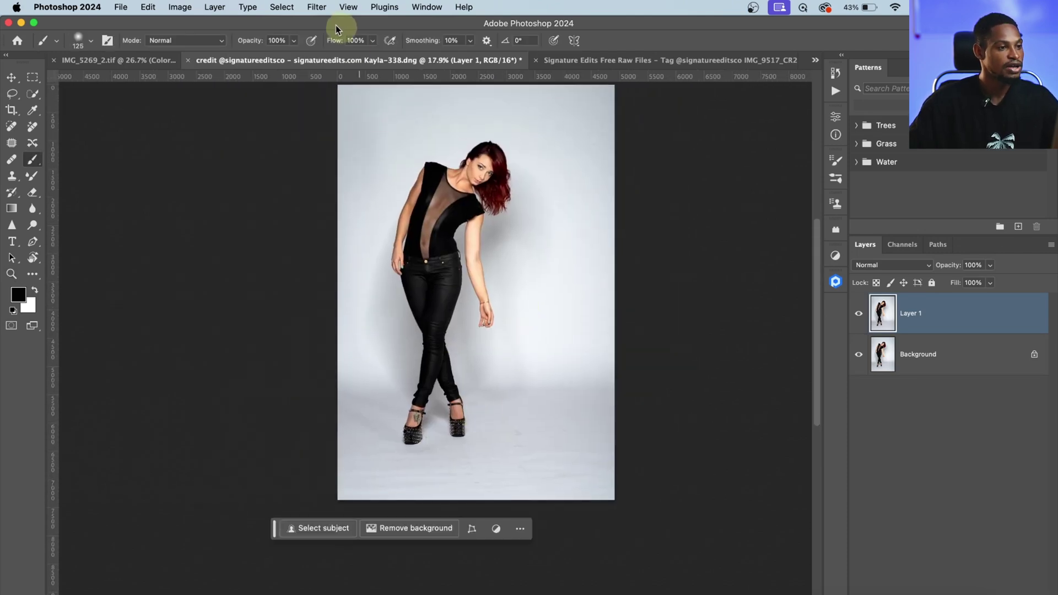
pyautogui.click(316, 7)
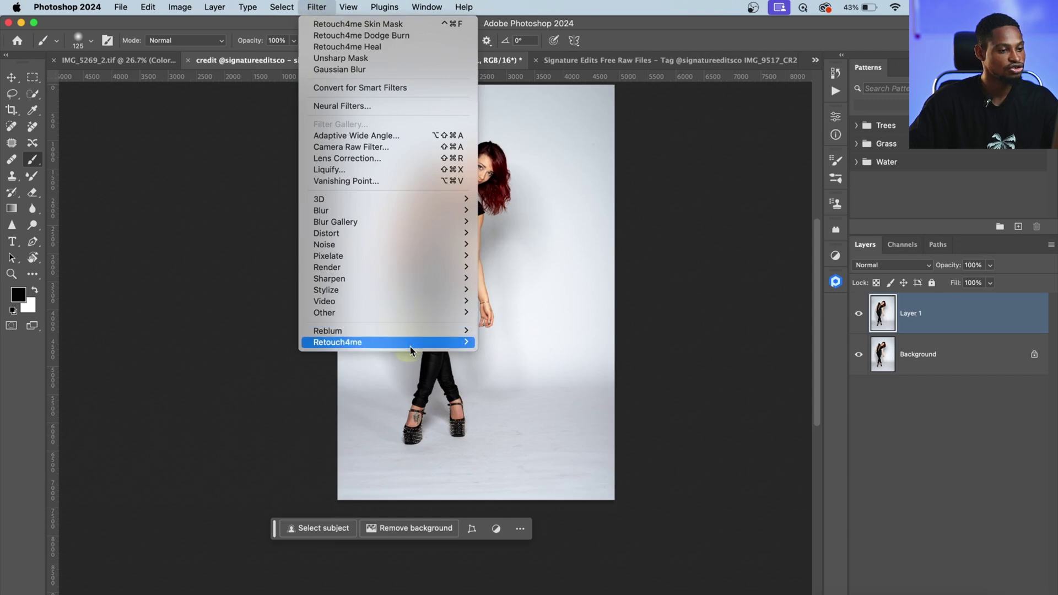
pyautogui.moveTo(410, 344)
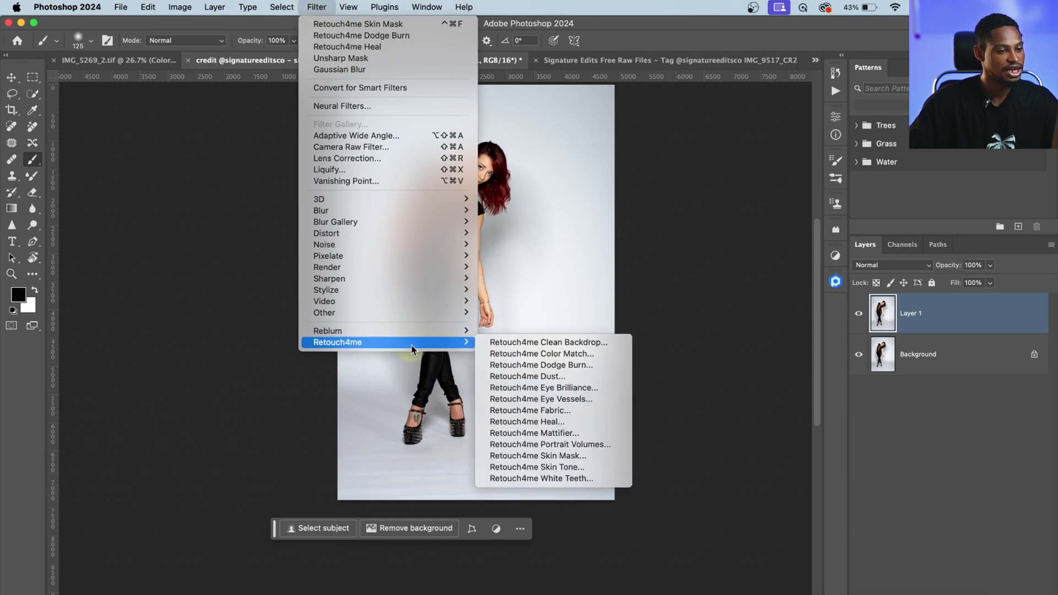
pyautogui.click(578, 344)
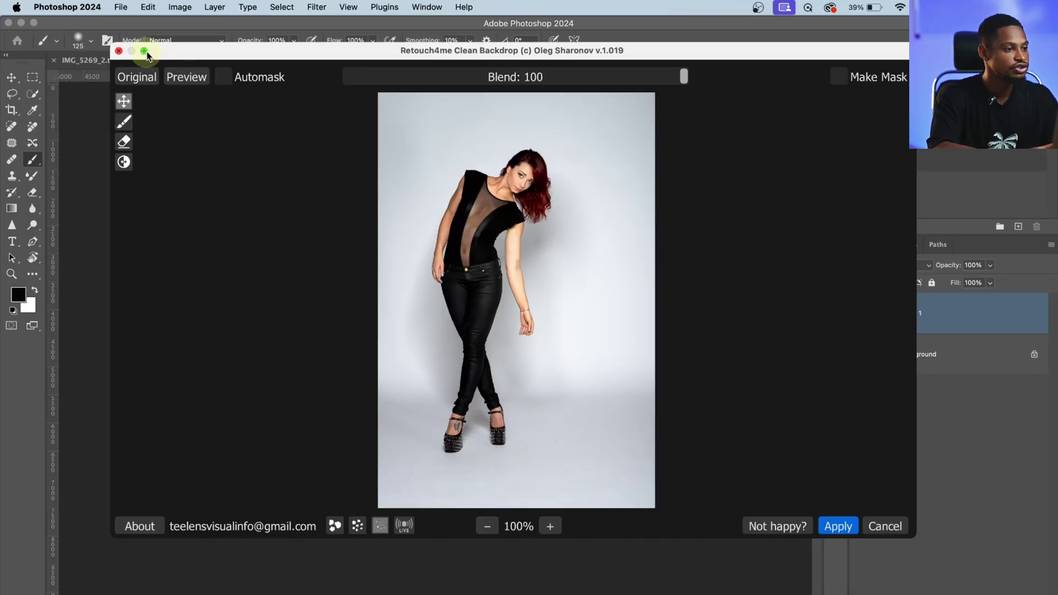
pyautogui.click(144, 52)
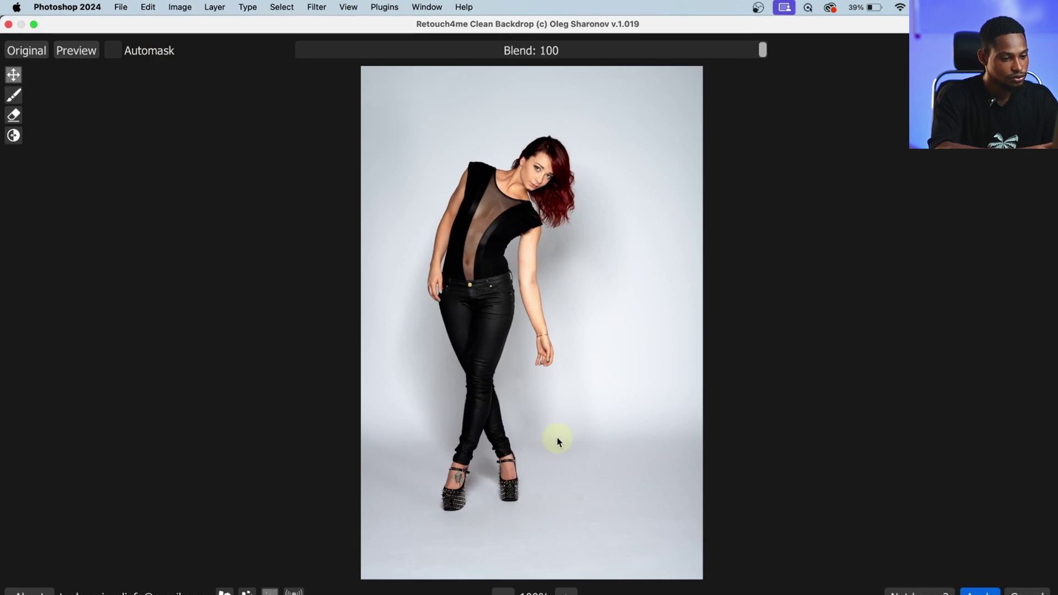
# Step: Inspect the cleaned floor in the preview, turn on Automask to protect the subject and apply Clean Backdrop
pyautogui.click(567, 588)
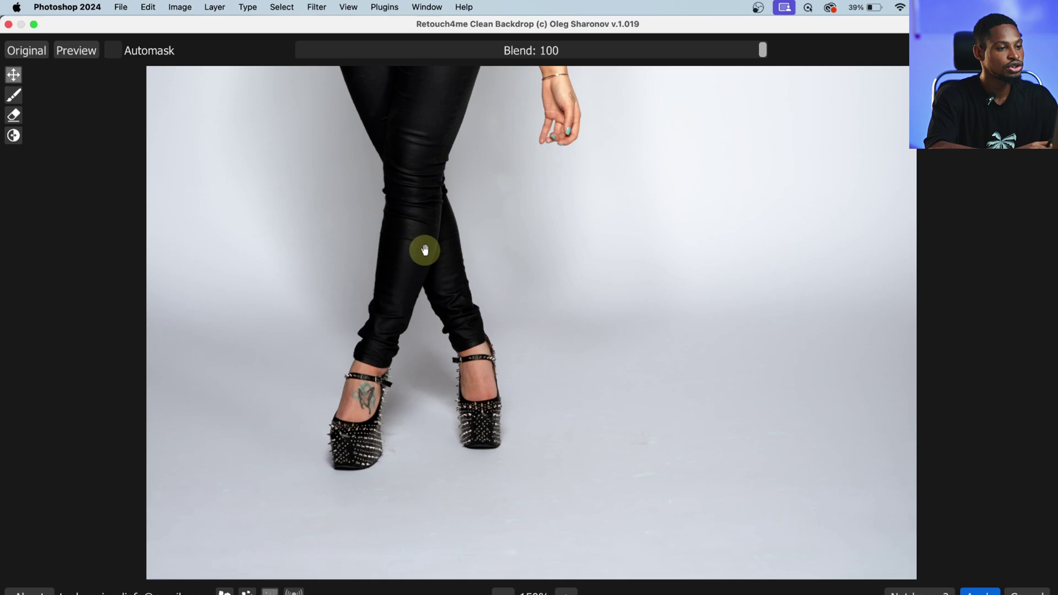
pyautogui.click(504, 592)
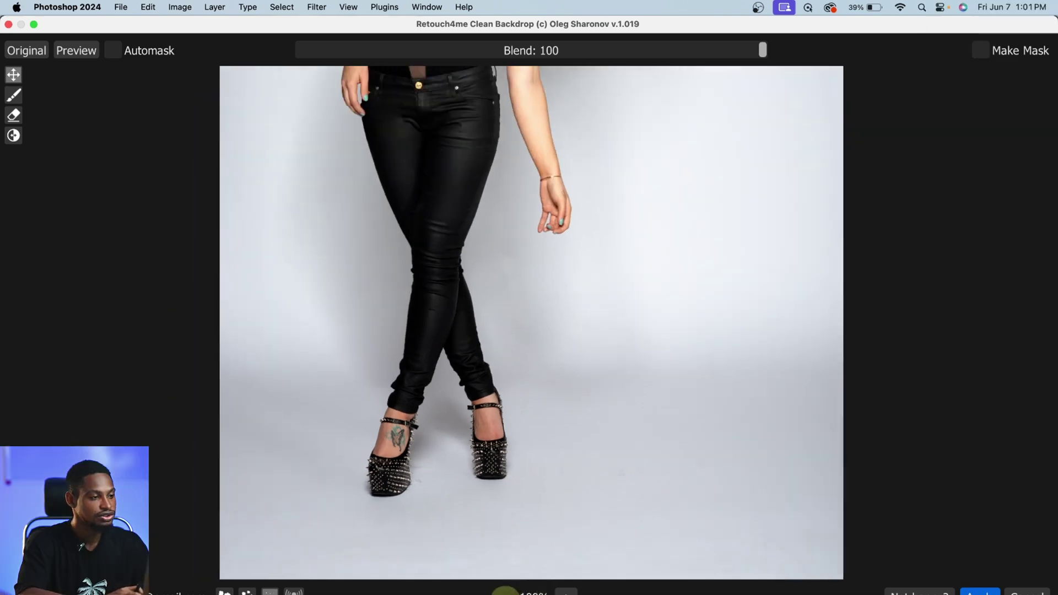
pyautogui.click(504, 591)
pyautogui.click(116, 51)
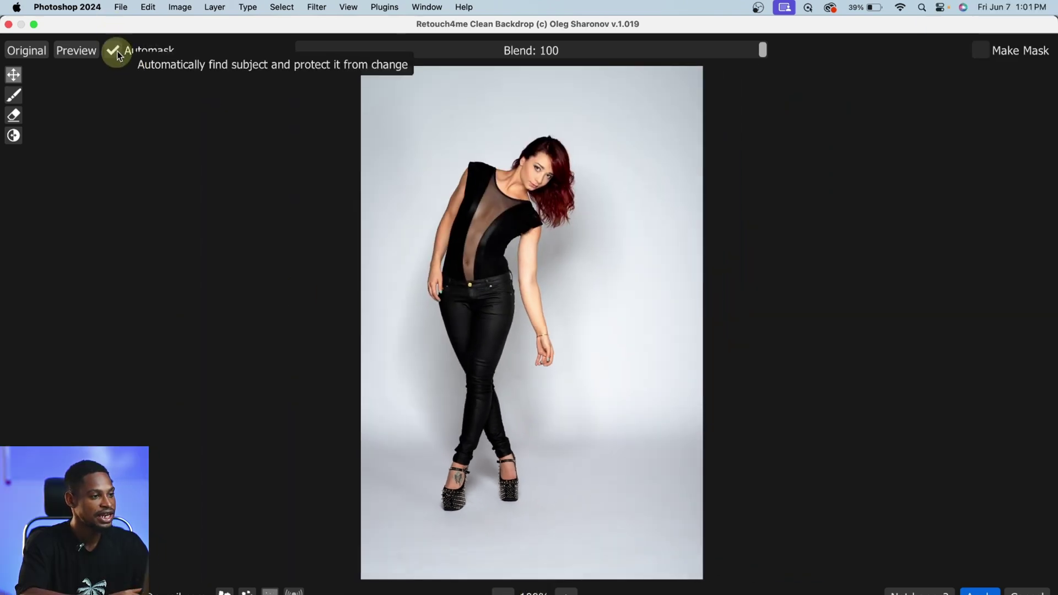
pyautogui.click(605, 163)
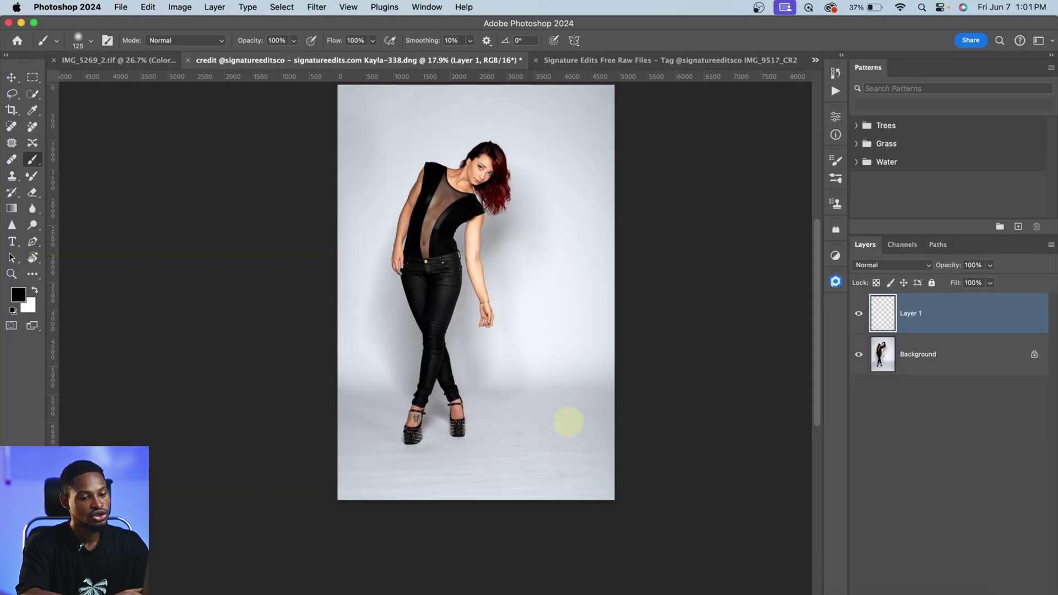
# Step: Check the backdrop with and without Layer 1, add a white layer mask to it and make white the foreground color
pyautogui.click(859, 314)
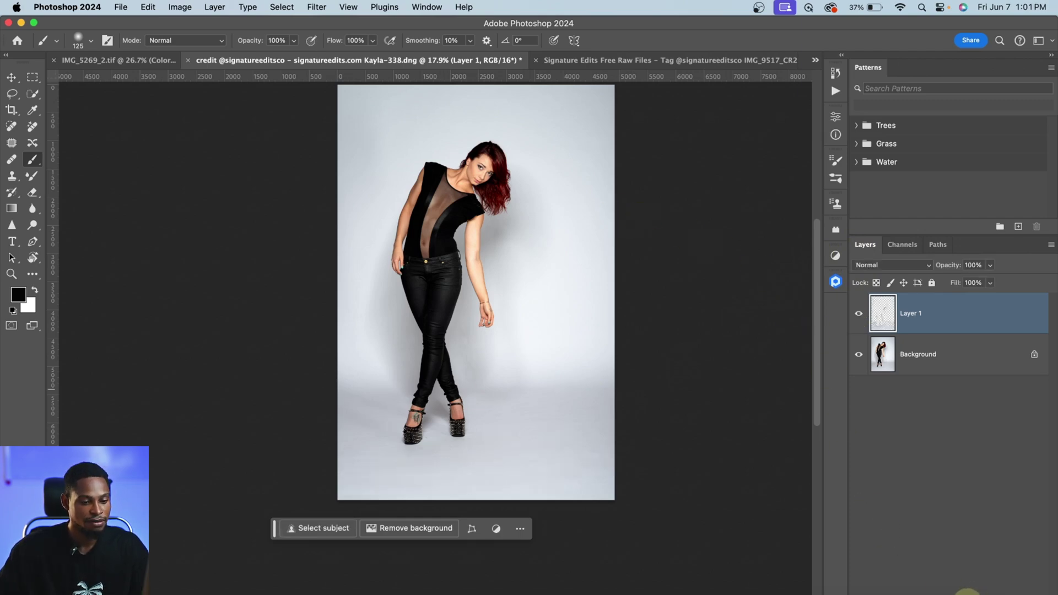
pyautogui.click(968, 593)
pyautogui.press('x')
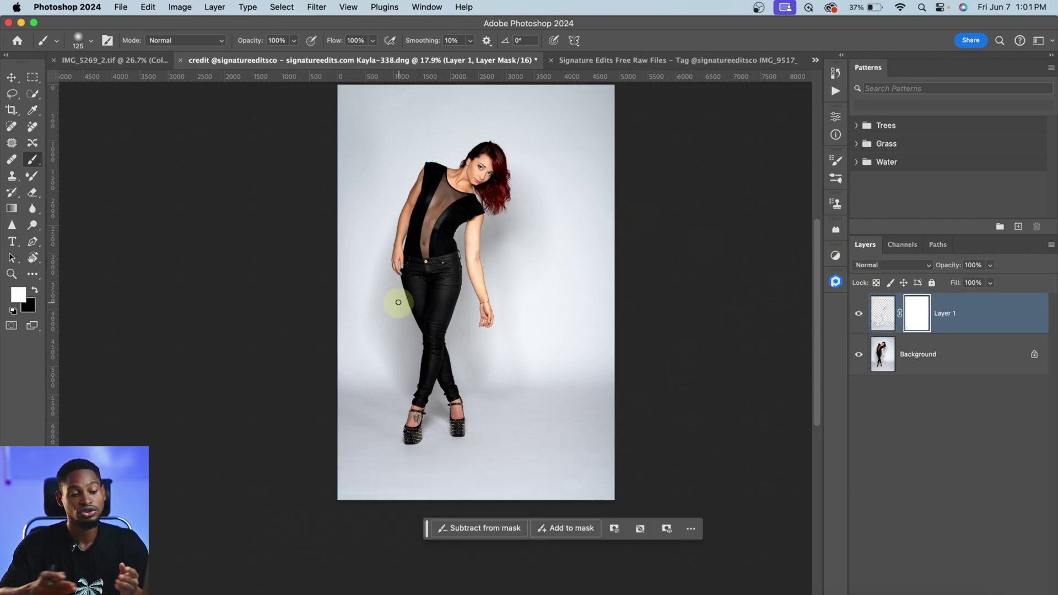
# Step: Compare the floor around the shoes with and without Layer 1 and lower that layer's opacity to 62%
pyautogui.scroll(5, 480, 430)
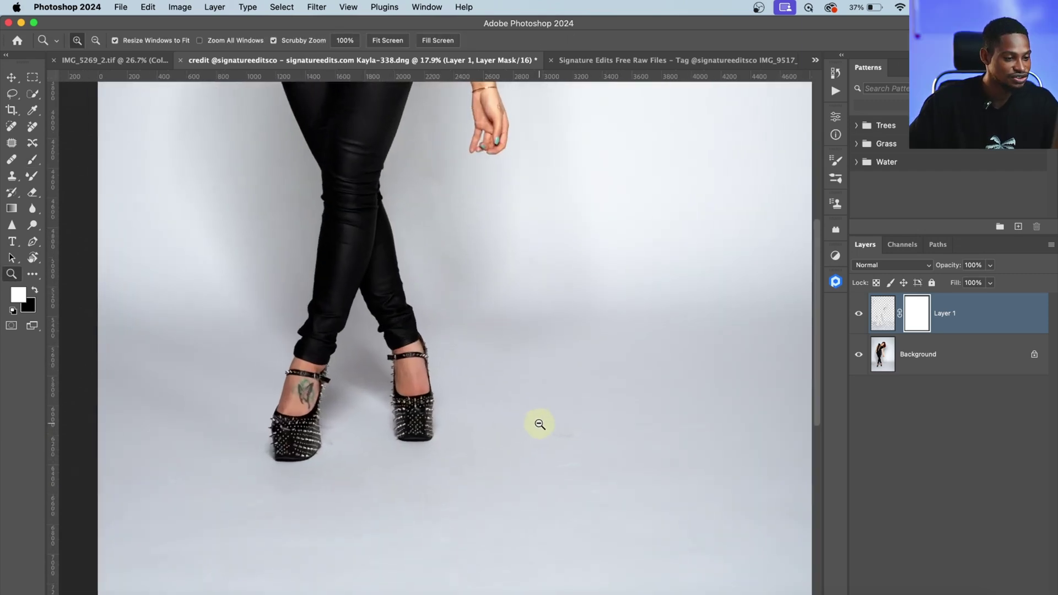
pyautogui.click(857, 315)
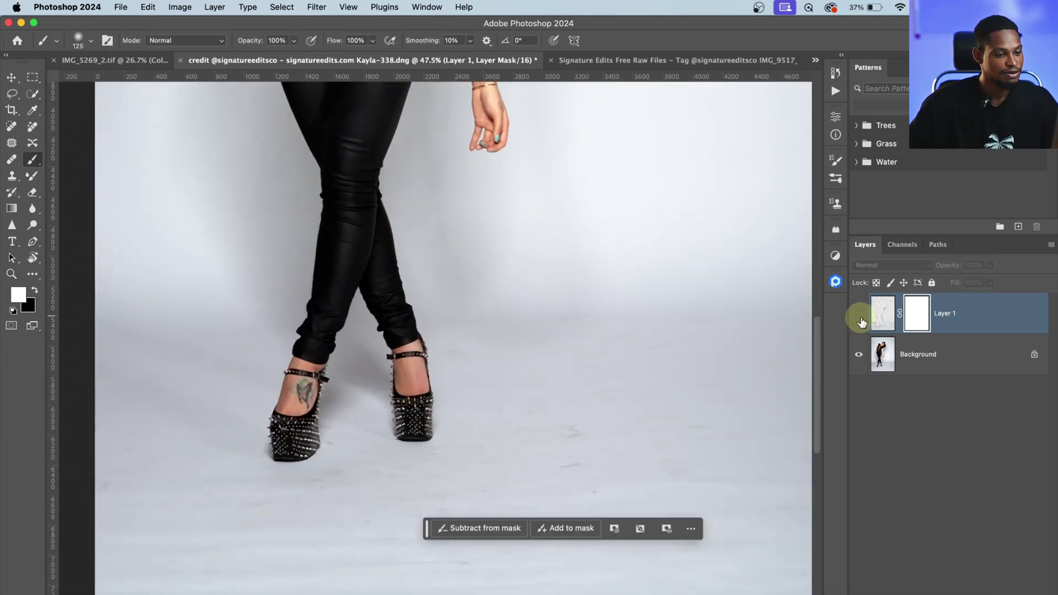
pyautogui.click(860, 317)
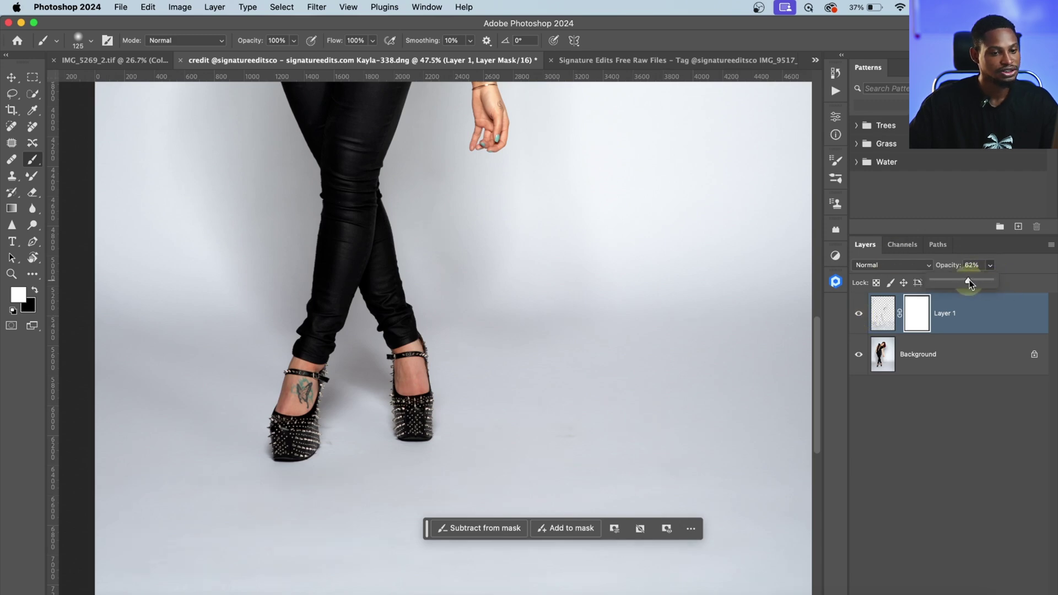
pyautogui.moveTo(538, 276)
pyautogui.mouseDown()
pyautogui.moveTo(506, 277)
pyautogui.moveTo(524, 386)
pyautogui.mouseUp()
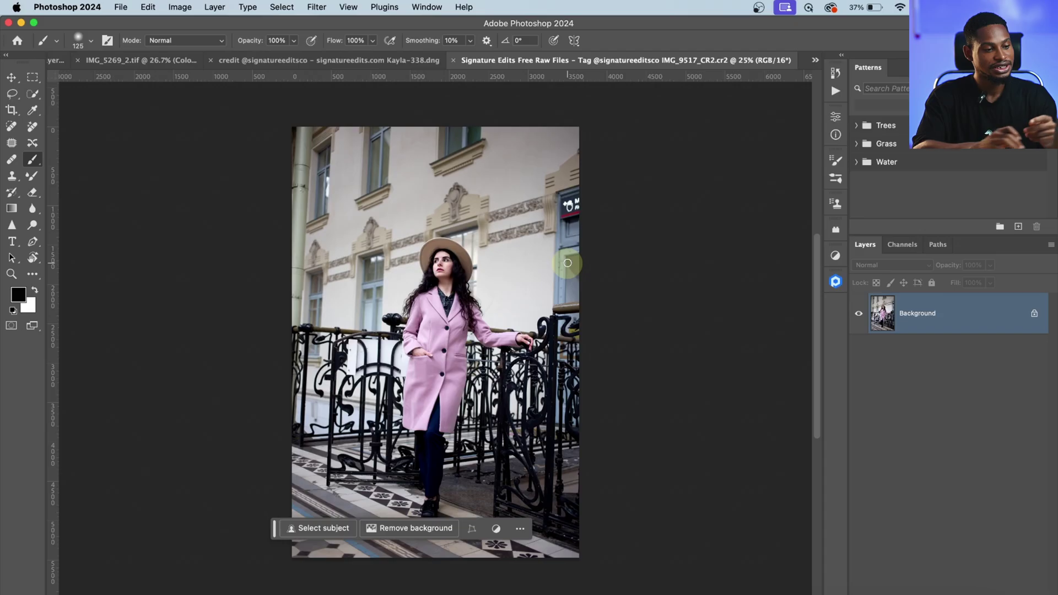
# Step: Duplicate the Background layer of the IMG_9517 street portrait with the pink coat
pyautogui.press('z')
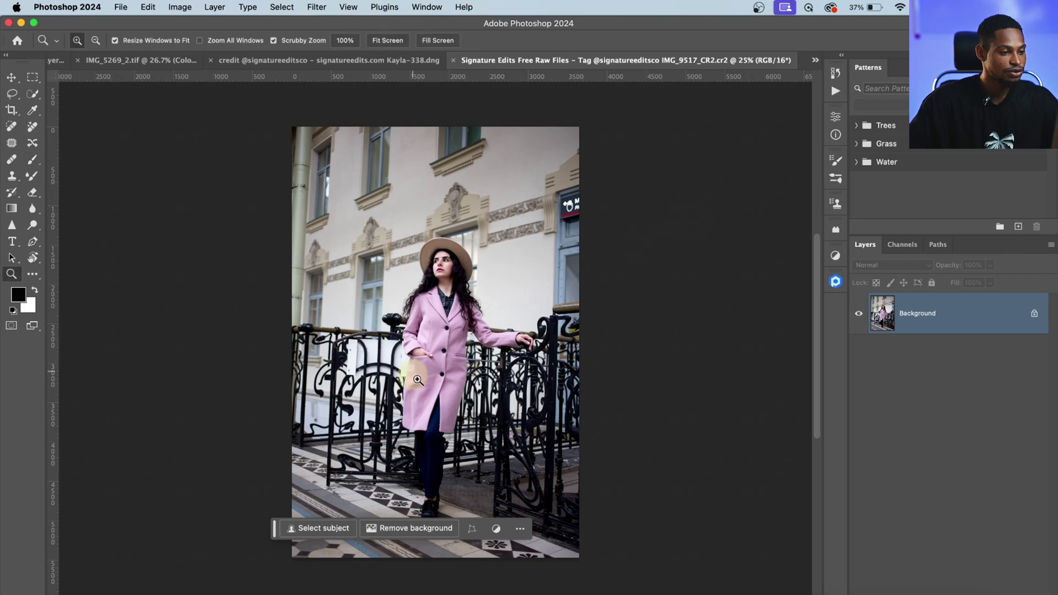
pyautogui.moveTo(419, 369)
pyautogui.mouseDown()
pyautogui.moveTo(469, 370)
pyautogui.moveTo(451, 373)
pyautogui.mouseUp()
pyautogui.press('z')
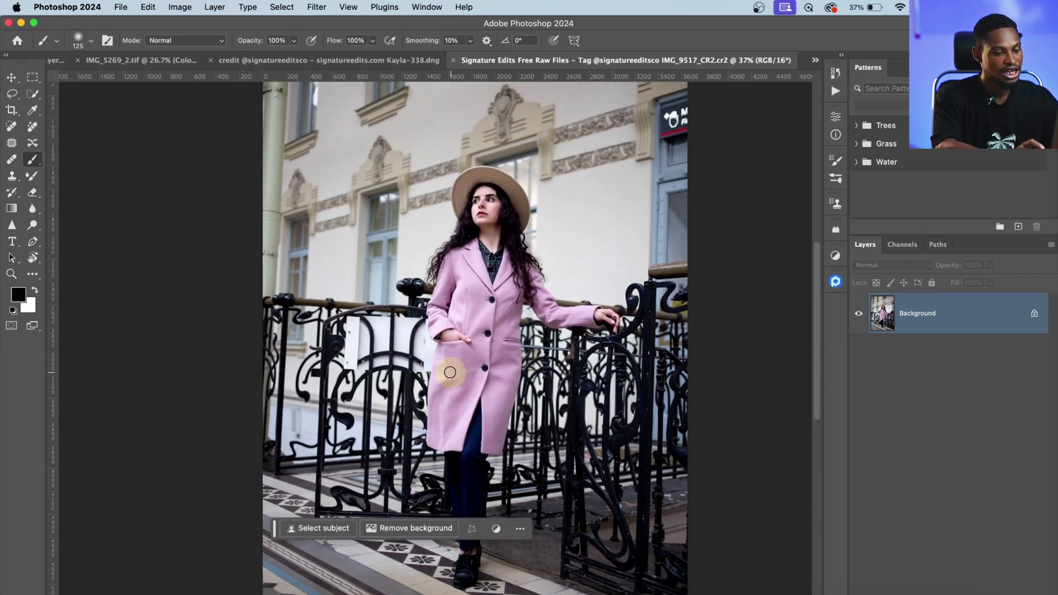
pyautogui.press('super+j')
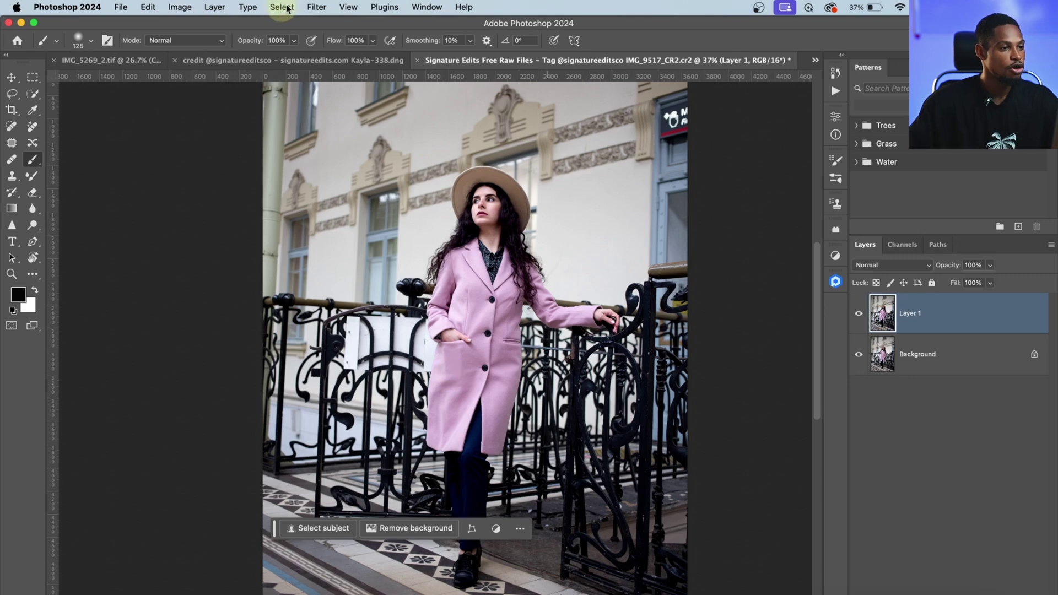
# Step: Apply Retouch4me Fabric to Layer 1 with Blend at 105 and compare the pink coat with and without that layer
pyautogui.click(318, 8)
pyautogui.moveTo(463, 344)
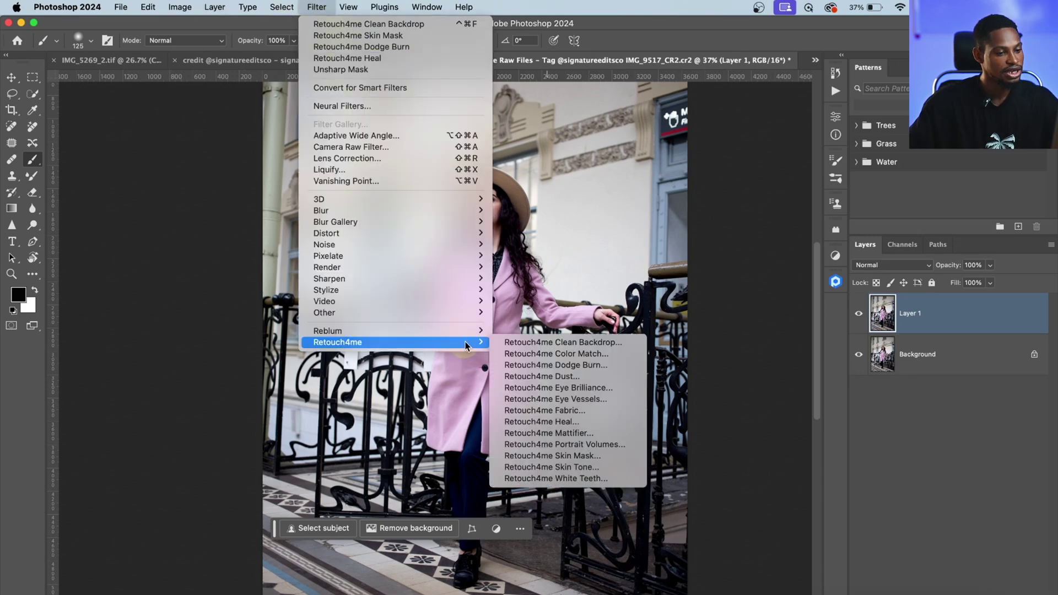
pyautogui.click(580, 413)
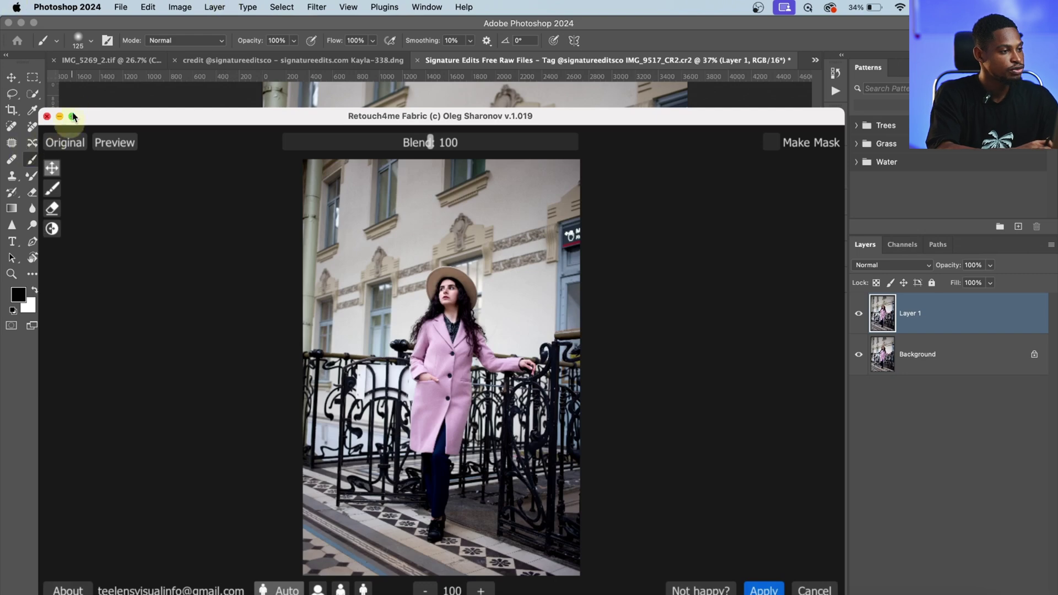
pyautogui.click(71, 118)
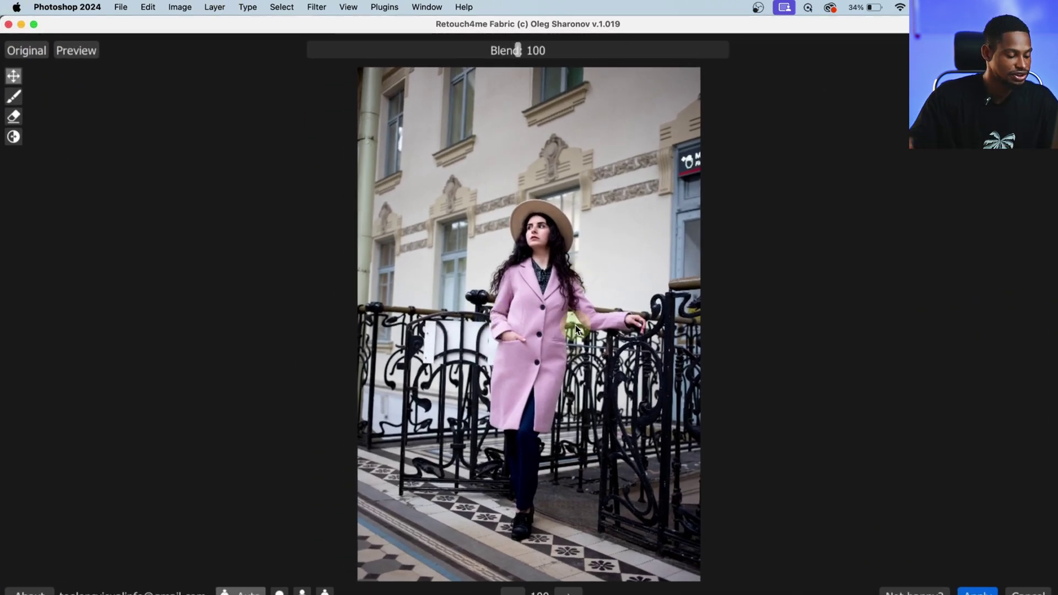
pyautogui.click(577, 591)
pyautogui.moveTo(543, 153); pyautogui.dragTo(523, 323)
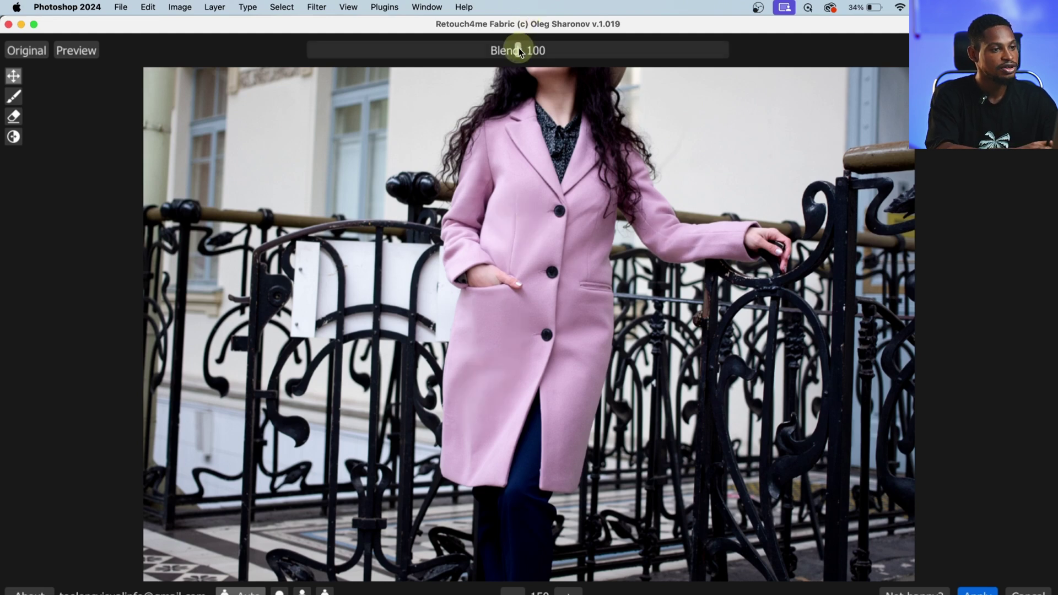
pyautogui.moveTo(510, 48)
pyautogui.mouseDown()
pyautogui.moveTo(445, 52)
pyautogui.moveTo(497, 57)
pyautogui.mouseUp()
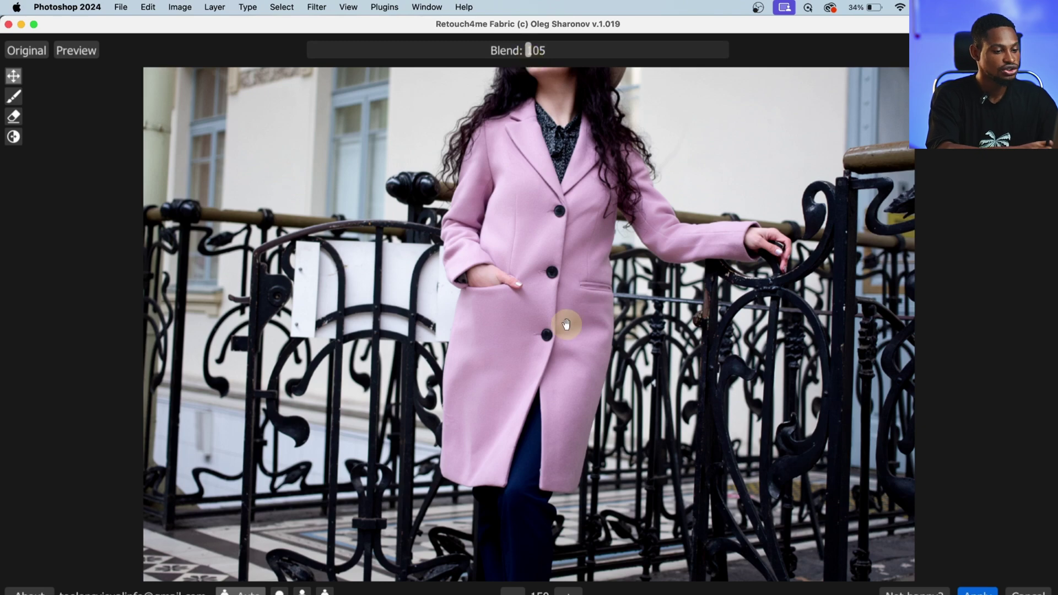
pyautogui.click(979, 592)
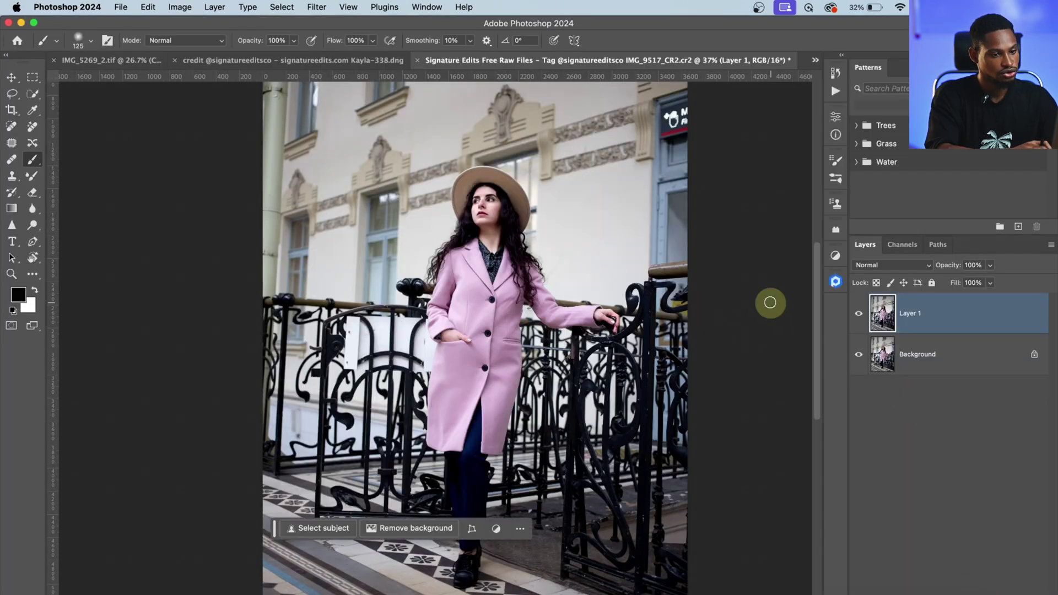
pyautogui.click(858, 314)
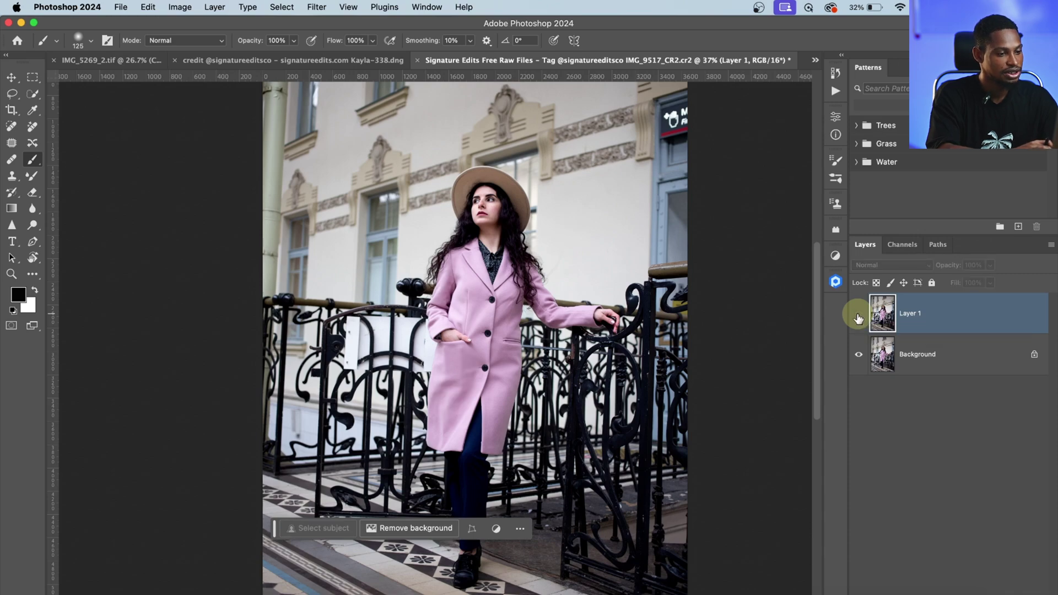
pyautogui.click(859, 317)
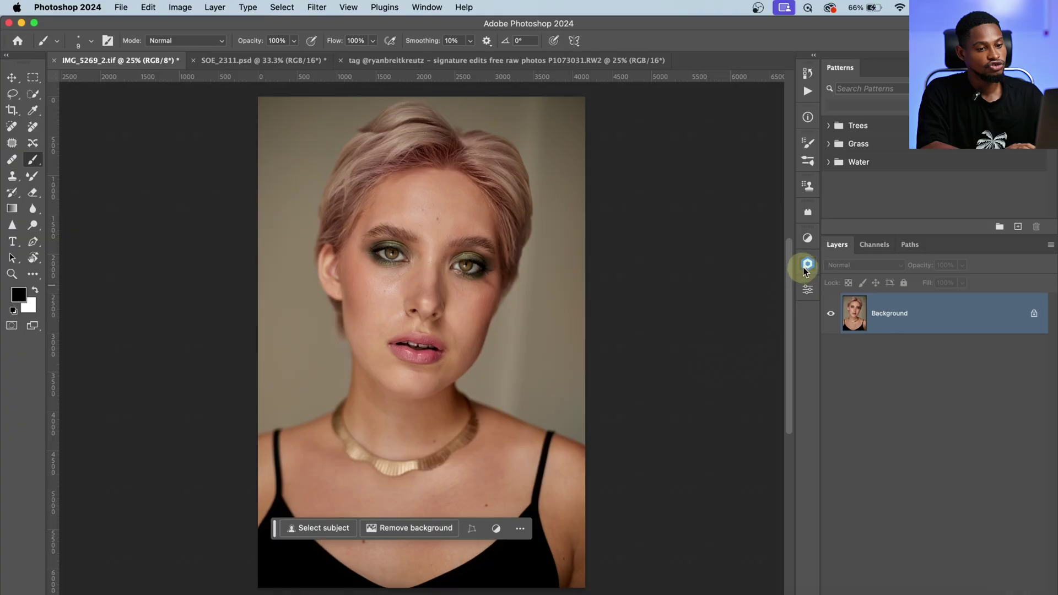
# Step: Among the Retouch4me cloud retouches, set Heal sensitivity to 100 and enable Dodge & Burn with Blend 200 and Warmth 17
pyautogui.click(807, 266)
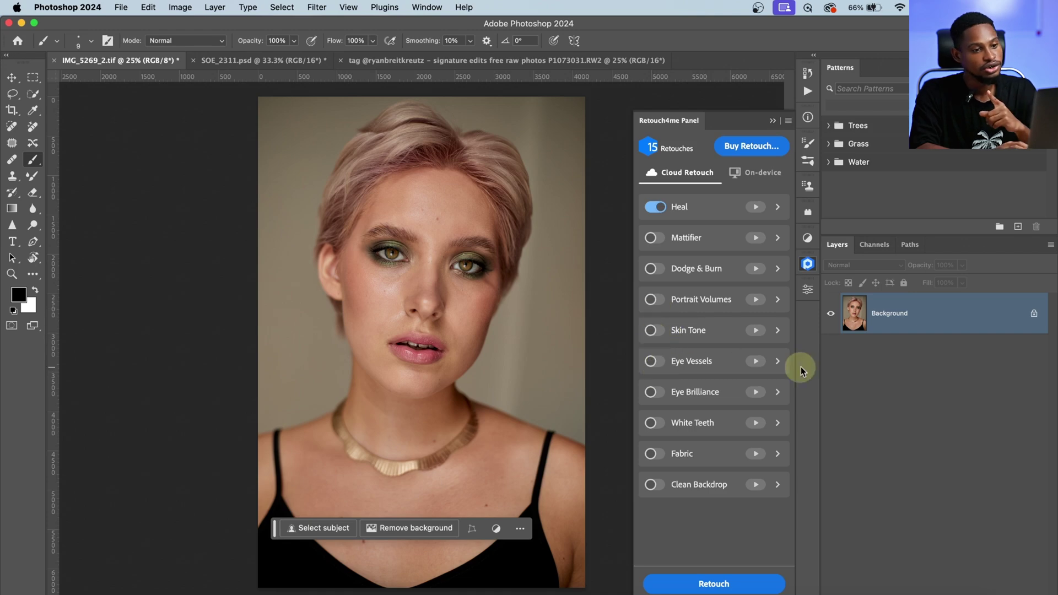
pyautogui.click(777, 207)
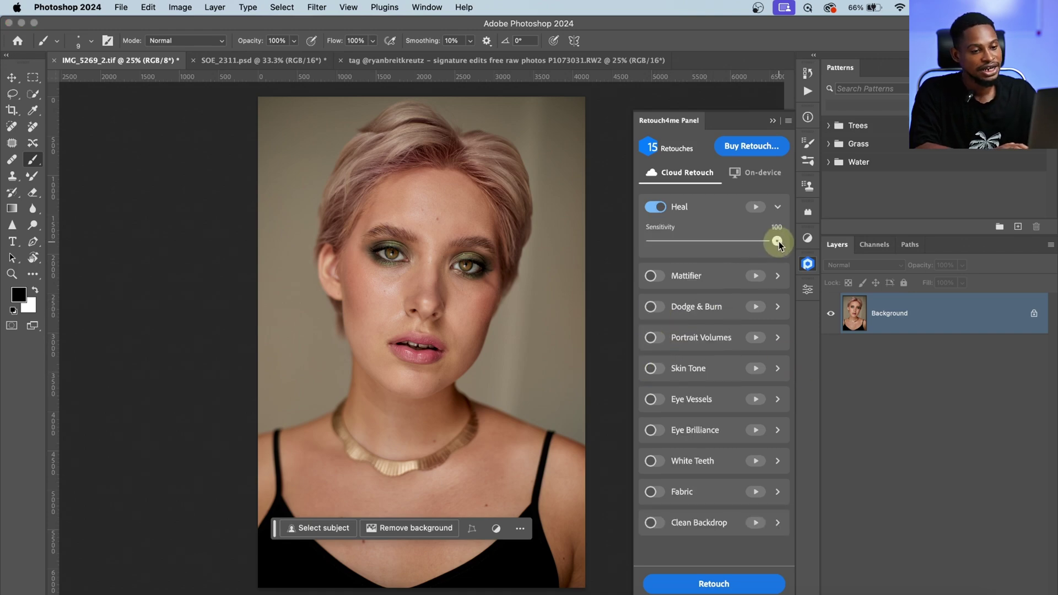
pyautogui.moveTo(779, 244)
pyautogui.mouseDown()
pyautogui.moveTo(705, 245)
pyautogui.moveTo(778, 246)
pyautogui.mouseUp()
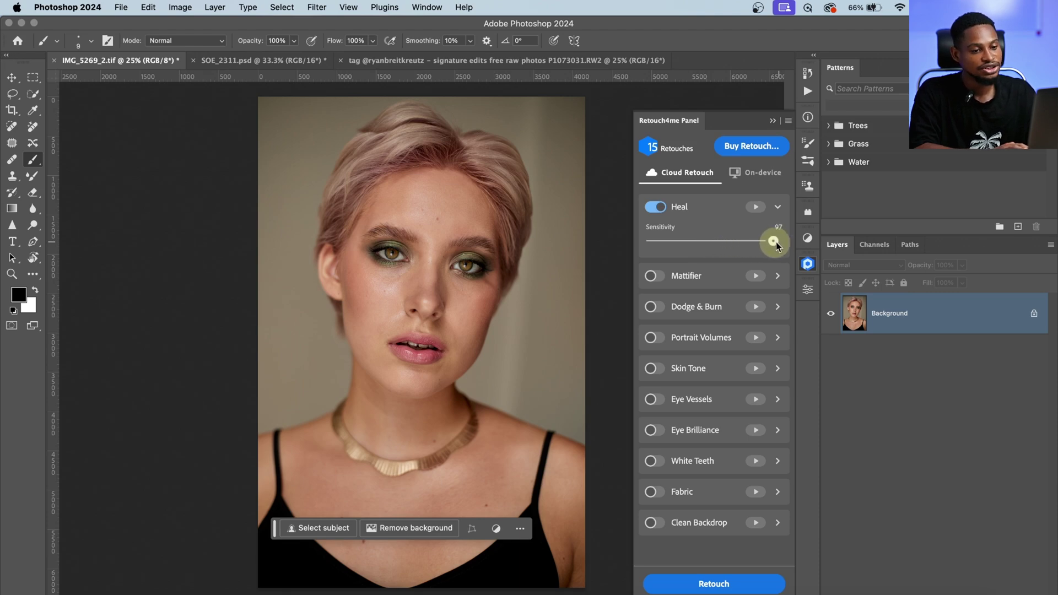
pyautogui.click(778, 307)
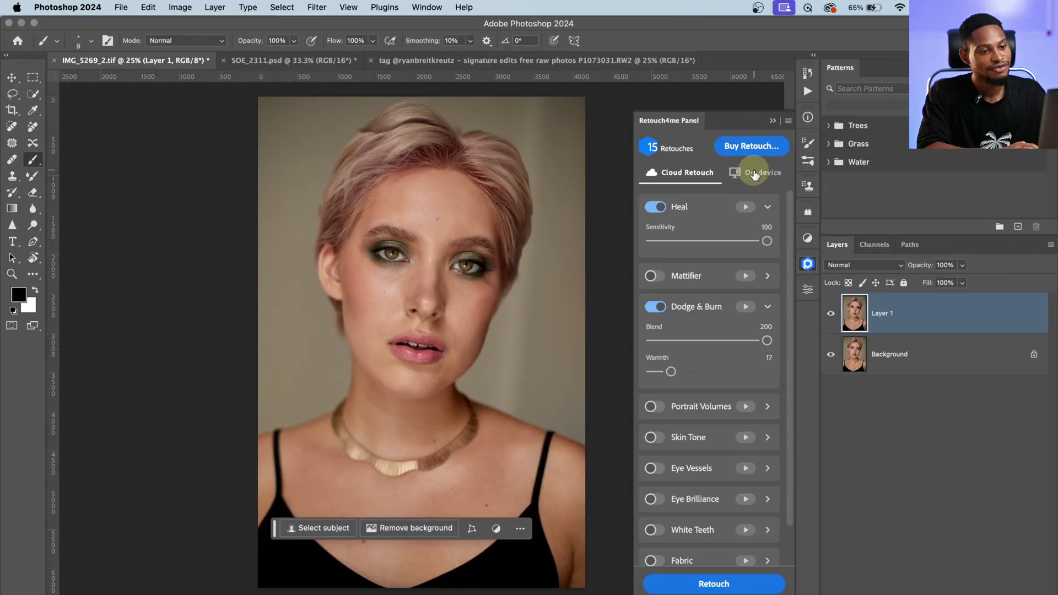
# Step: Examine the on-device retouches offered by Retouch4me and check where its plugins are listed among the filters
pyautogui.click(755, 174)
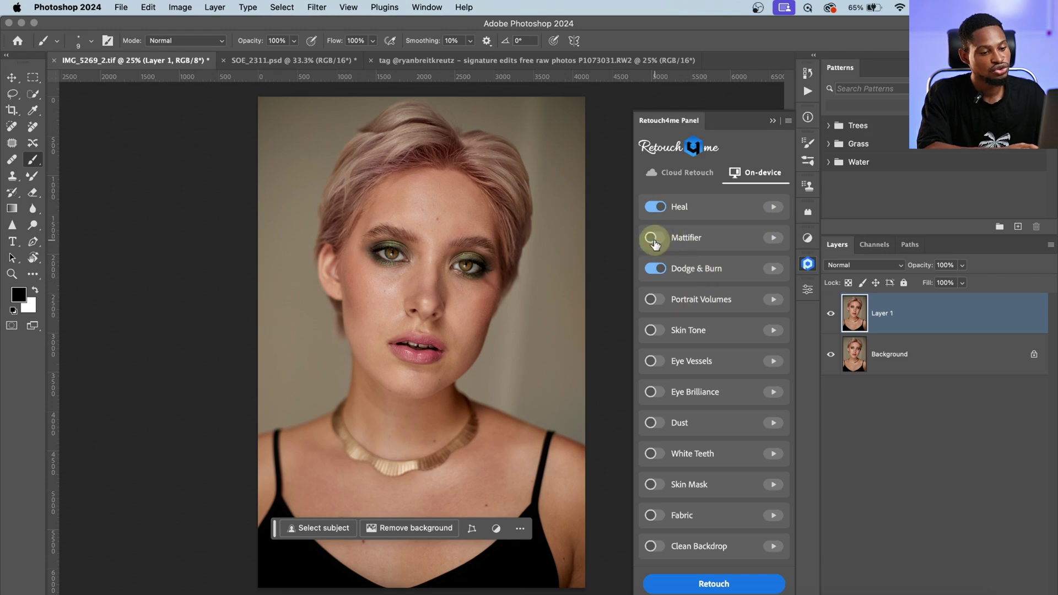
pyautogui.click(330, 12)
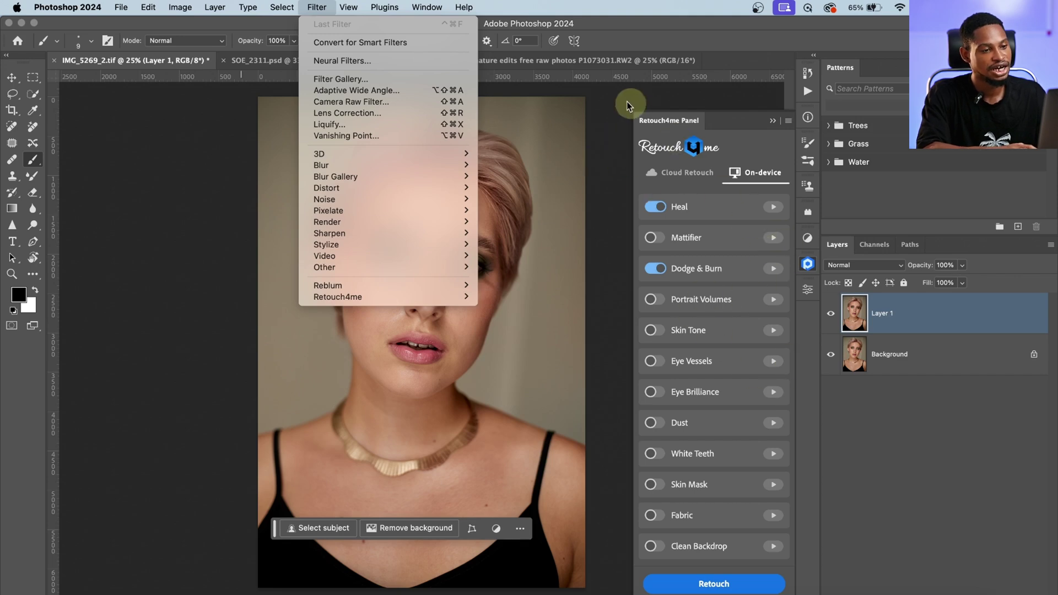
pyautogui.click(612, 100)
# Step: View the mountain lake photo P1073031.RW2, look at the AdobeStock_353314307.jpeg sunset and return to the mountain photo
pyautogui.click(452, 62)
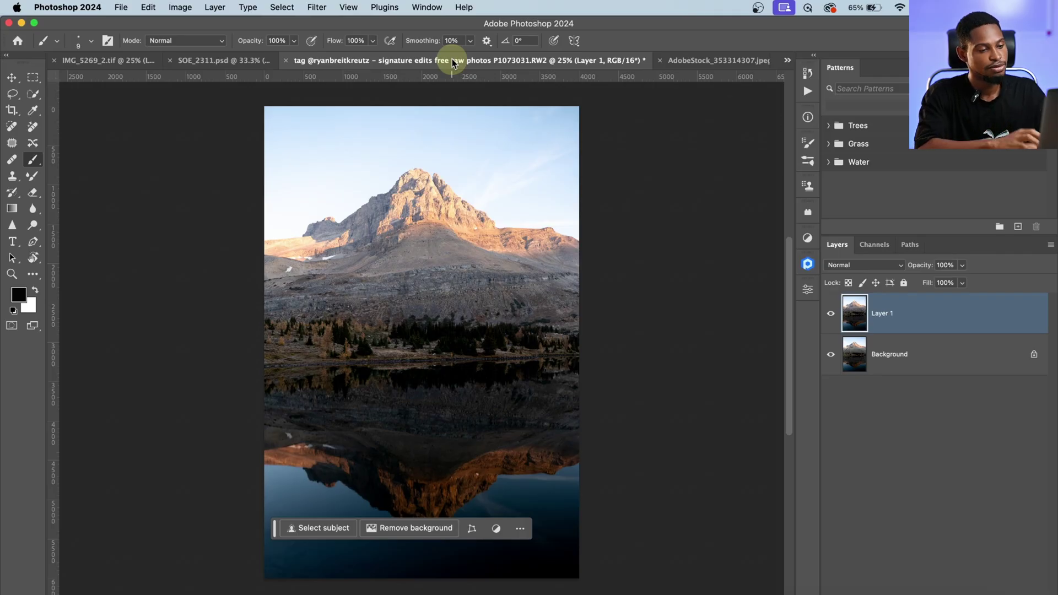
pyautogui.click(711, 60)
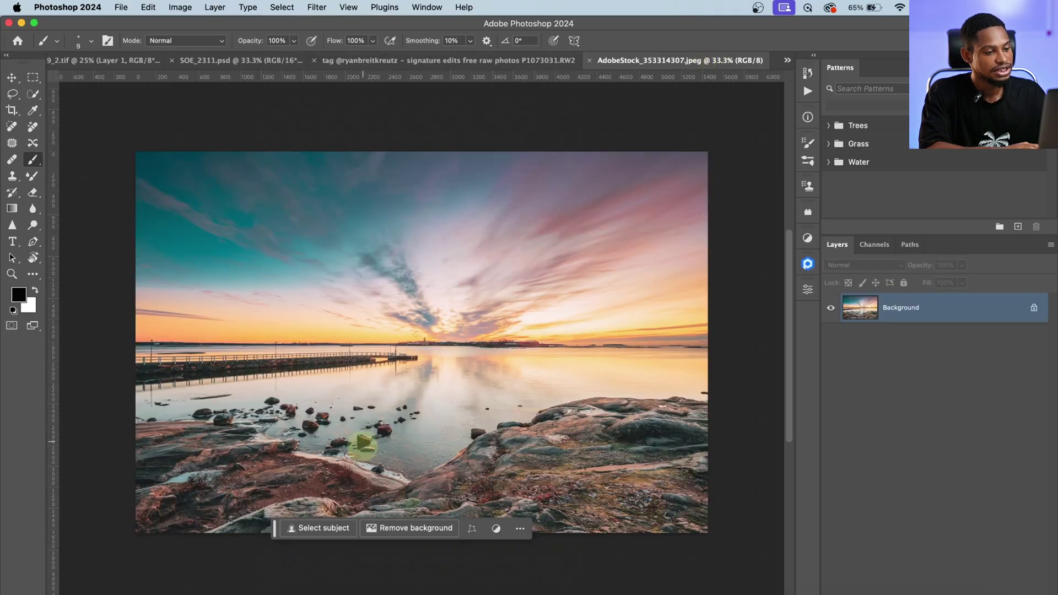
pyautogui.click(479, 60)
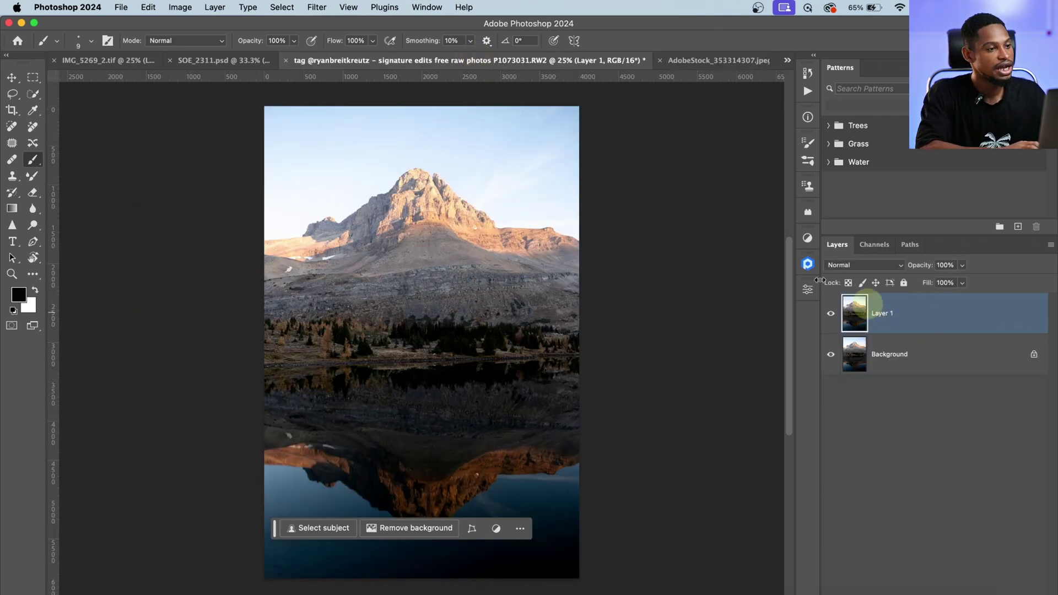
# Step: Open the Retouch4me Color Match filter for Layer 1 of the mountain lake photo
pyautogui.click(306, 11)
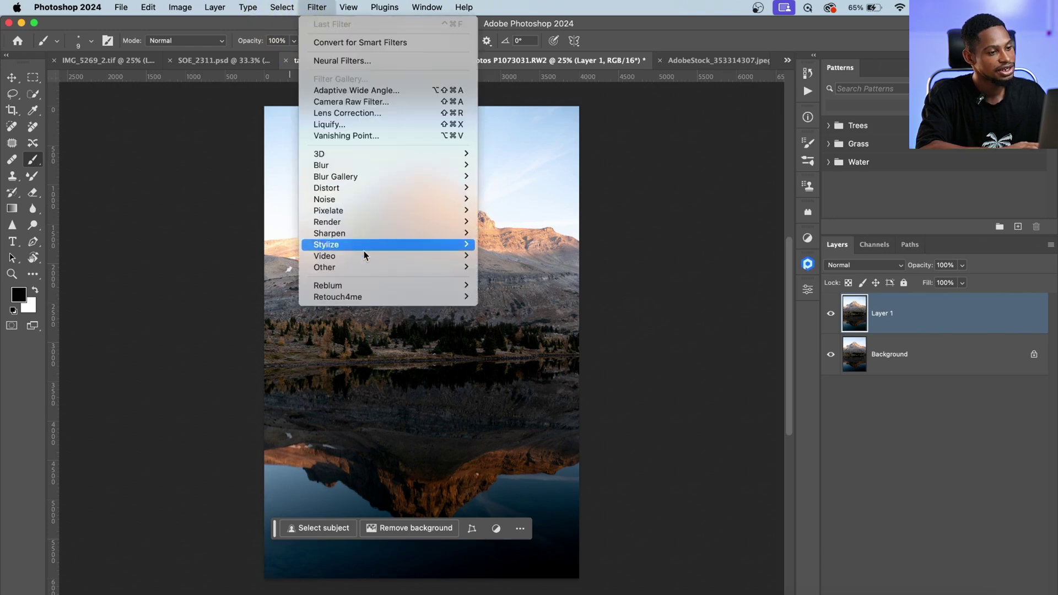
pyautogui.moveTo(372, 299)
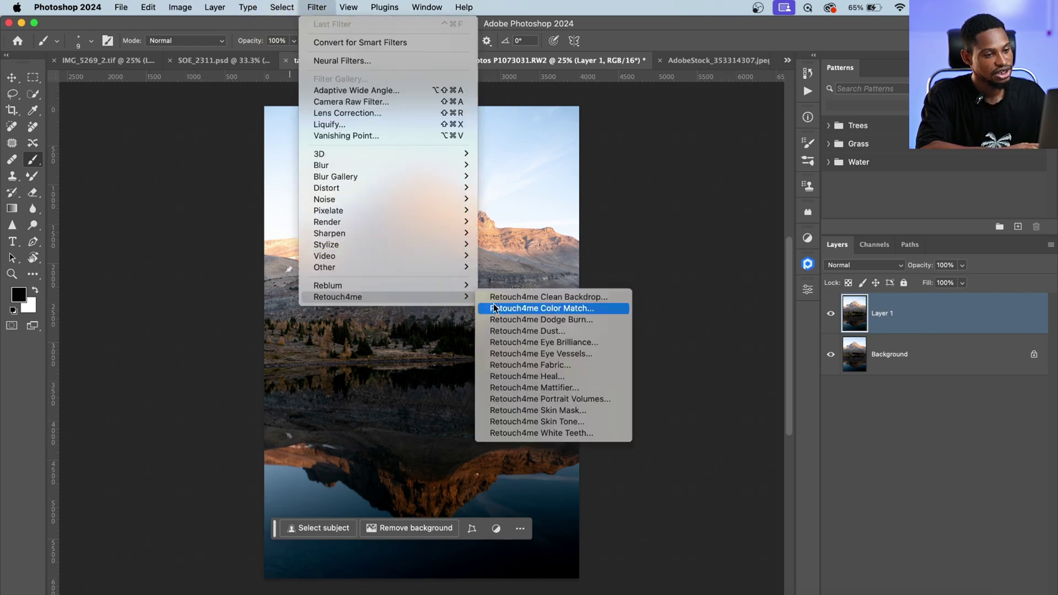
pyautogui.click(563, 310)
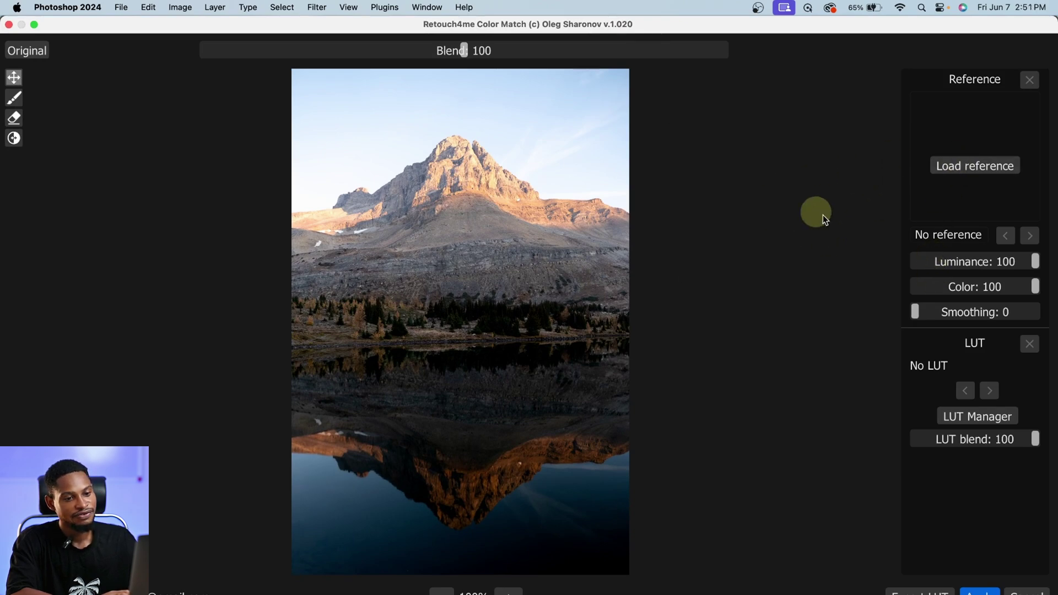
# Step: Load AdobeStock_353314307.jpeg from the Downloads folder as the Color Match reference image
pyautogui.click(979, 168)
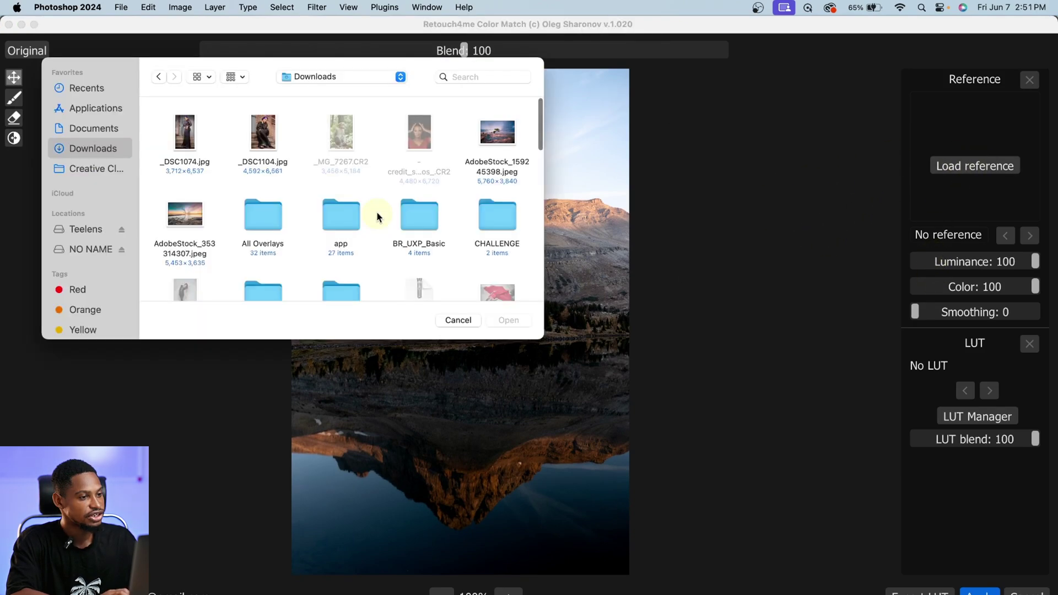
pyautogui.scroll(-1, 378, 216)
pyautogui.scroll(1, 378, 216)
pyautogui.scroll(-2, 378, 216)
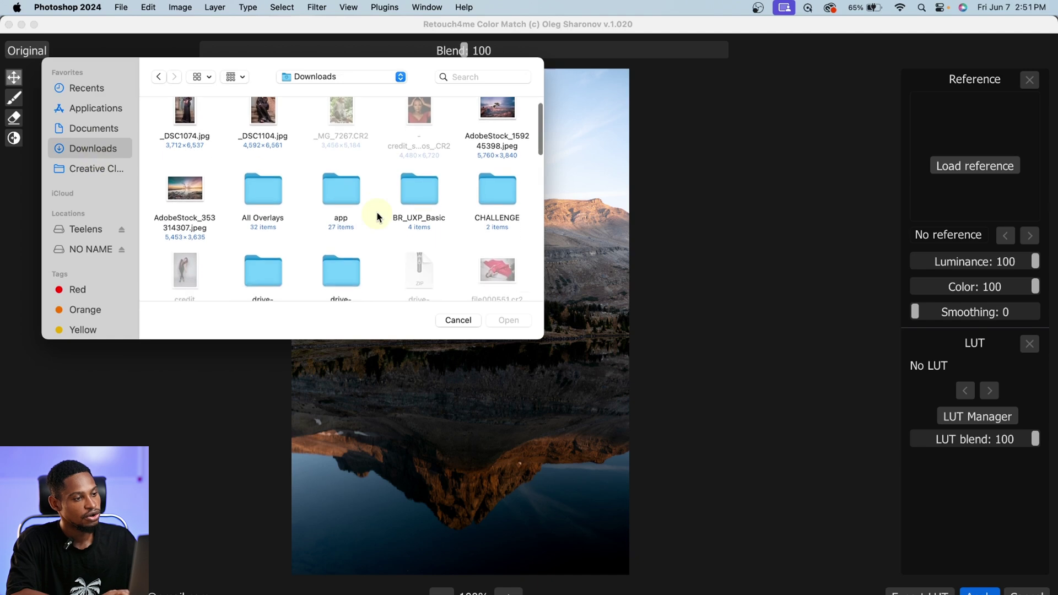
pyautogui.click(182, 178)
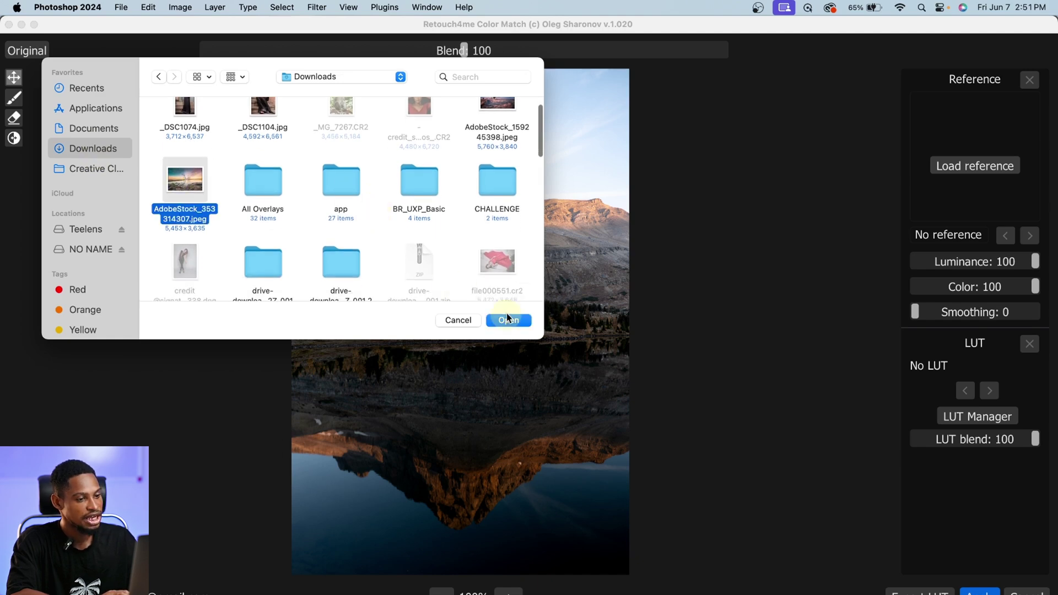
pyautogui.click(508, 321)
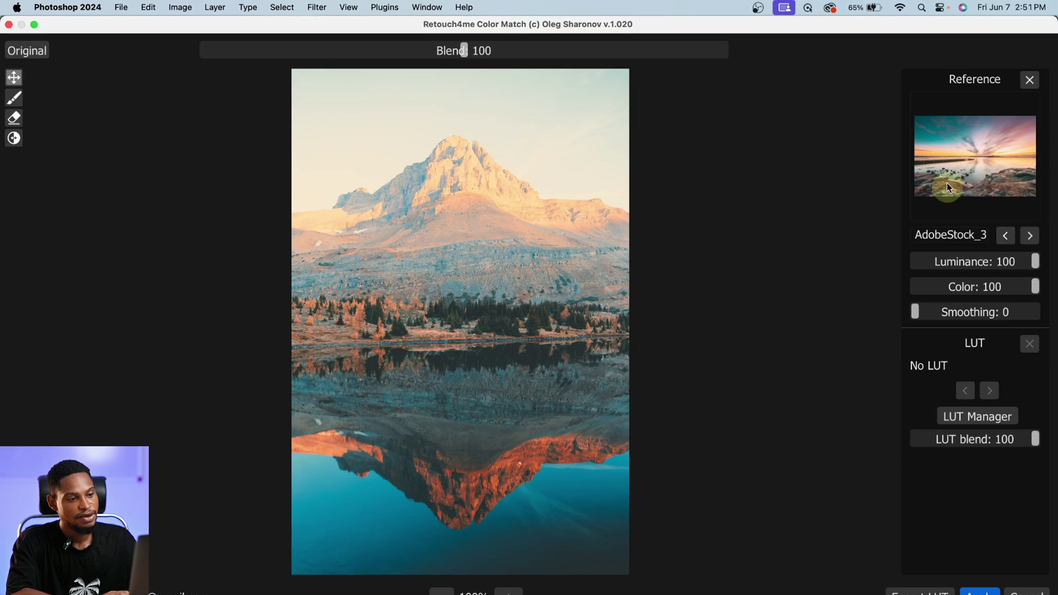
# Step: Set Color Match Luminance to 0, Color to 73, Smoothing to 80 and Blend to 124, and apply it
pyautogui.moveTo(1036, 261); pyautogui.dragTo(890, 265)
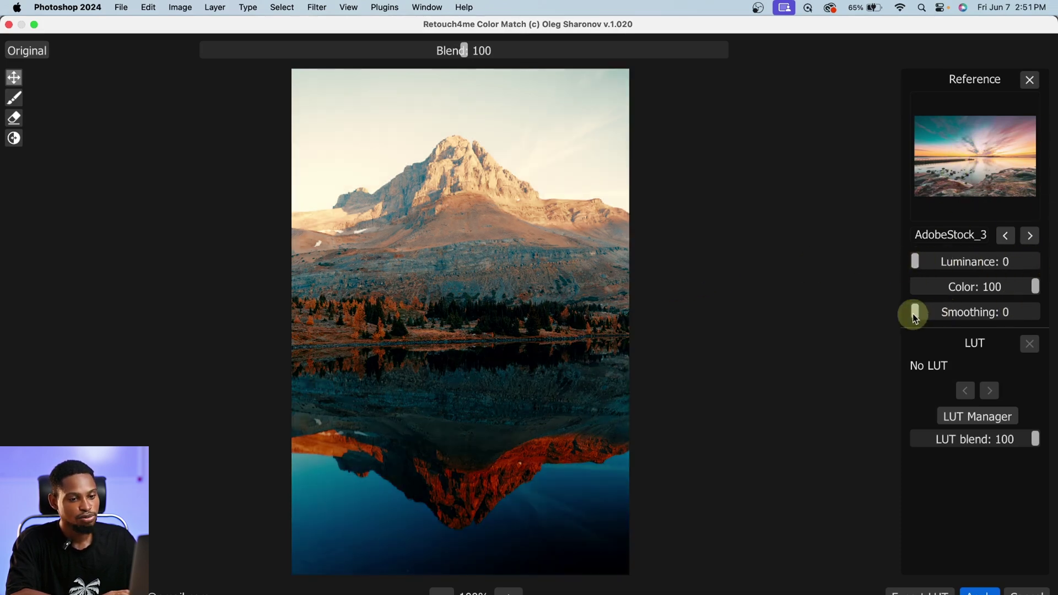
pyautogui.moveTo(913, 313); pyautogui.dragTo(1004, 288)
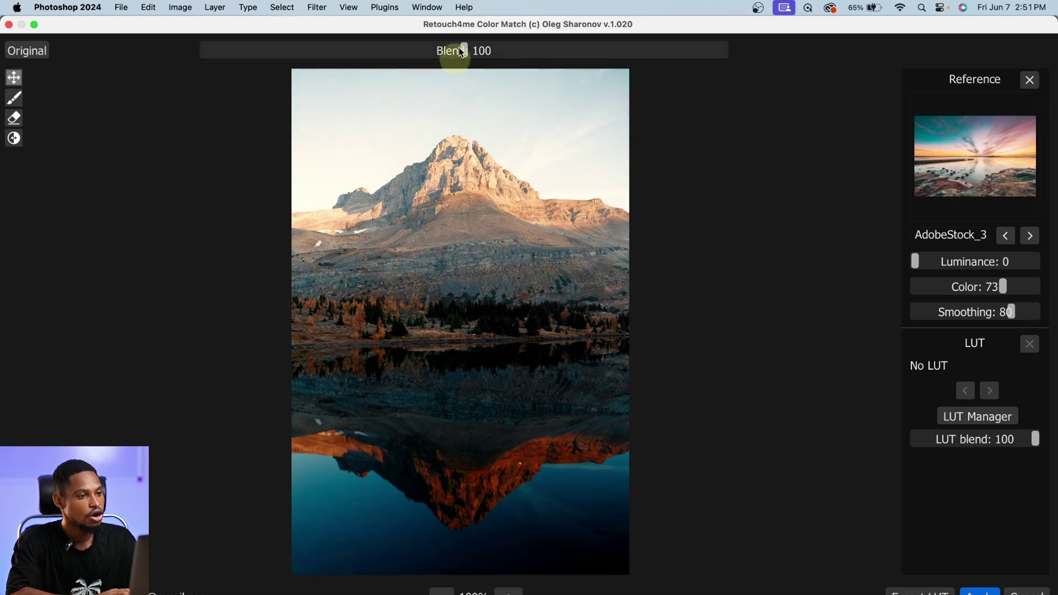
pyautogui.moveTo(464, 51); pyautogui.dragTo(503, 51)
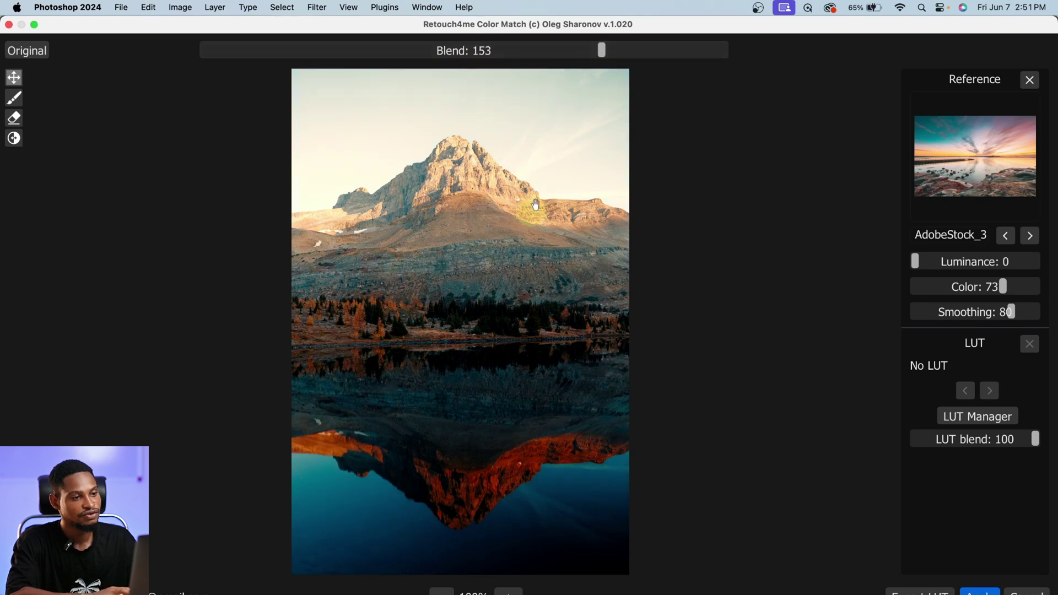
pyautogui.moveTo(517, 58)
pyautogui.mouseDown()
pyautogui.moveTo(501, 57)
pyautogui.moveTo(526, 55)
pyautogui.mouseUp()
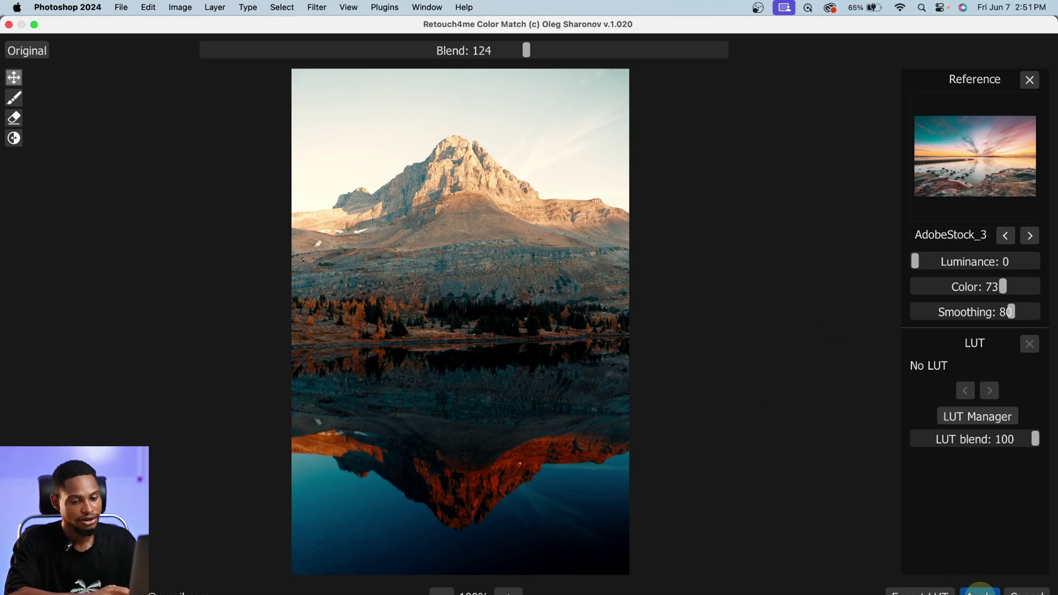
pyautogui.click(981, 591)
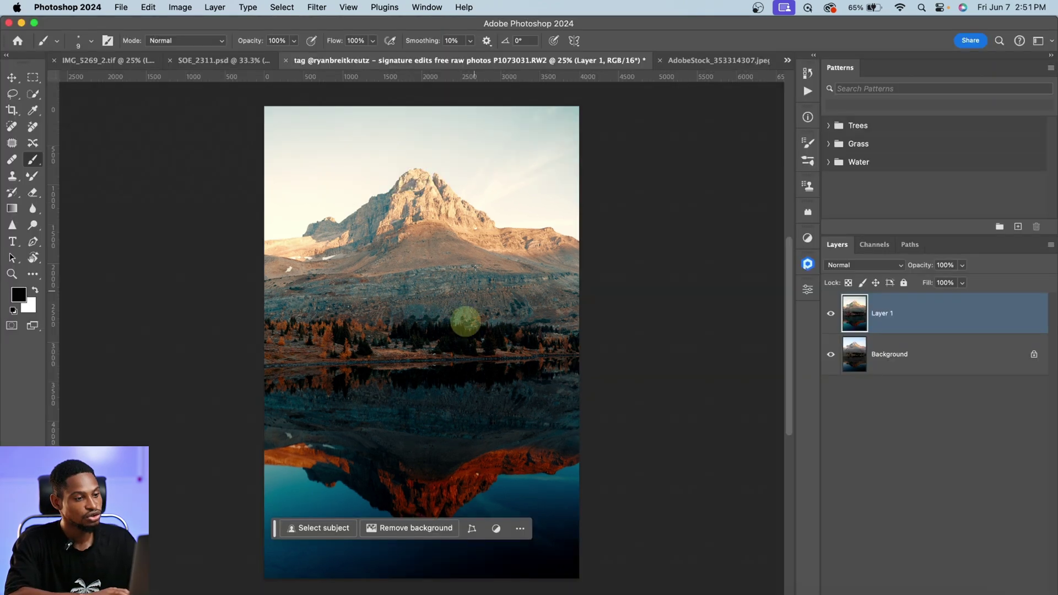
# Step: Compare the color-matched mountain photo with the sunset reference image and check it with and without Layer 1
pyautogui.click(695, 60)
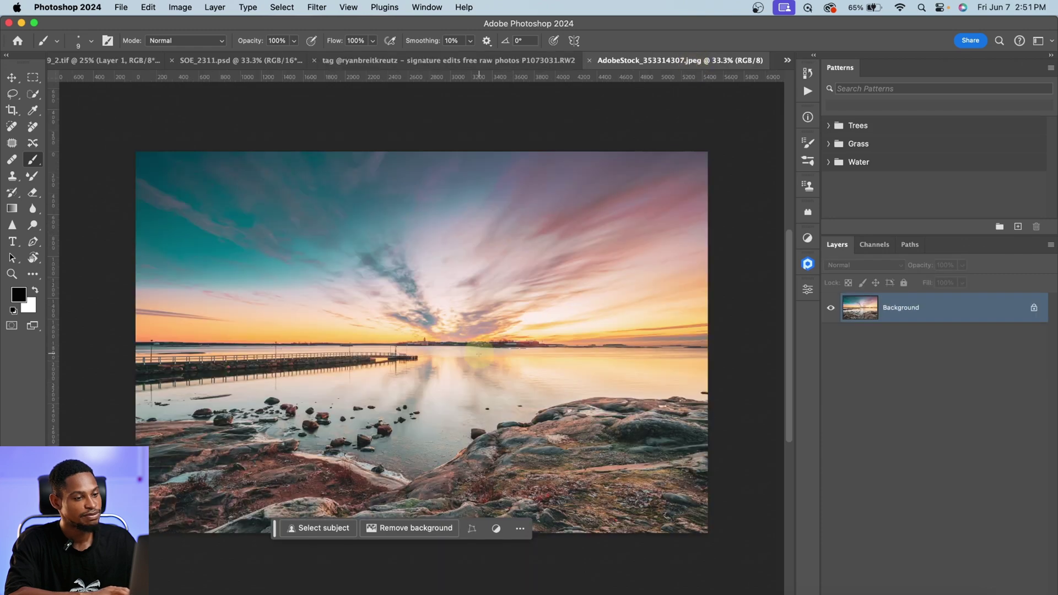
pyautogui.click(515, 60)
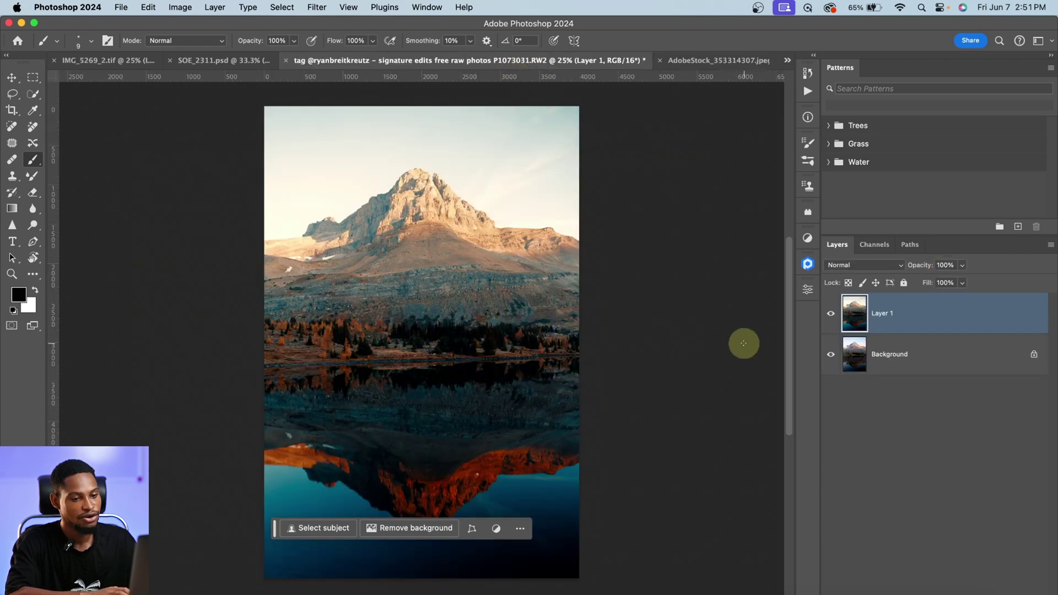
pyautogui.click(831, 314)
pyautogui.click(832, 318)
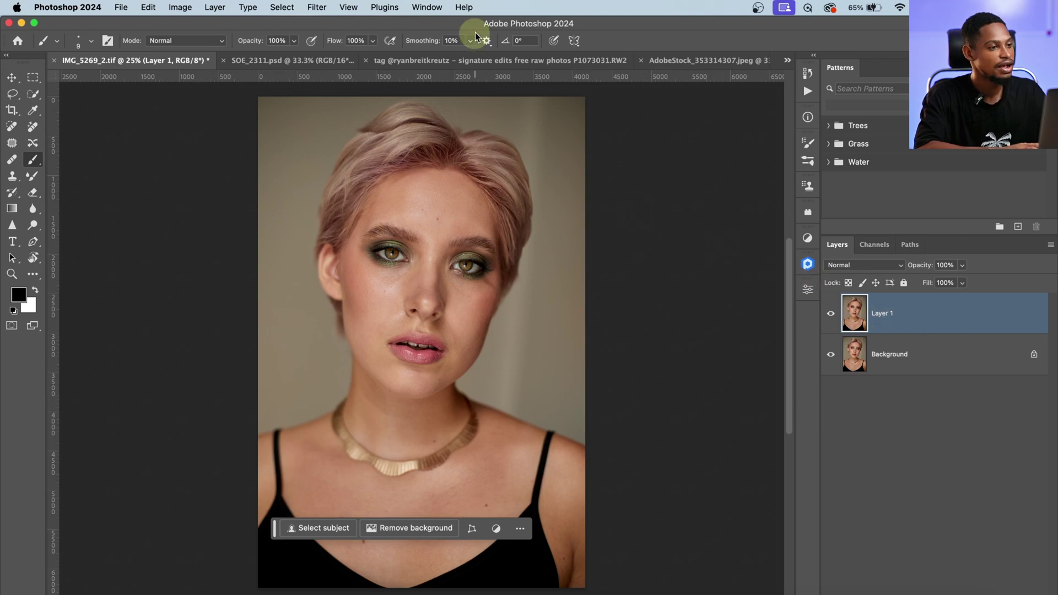
# Step: Apply the Retouch4me Skin Tone filter to the portrait's Layer 1 with Blend set to 200
pyautogui.click(317, 8)
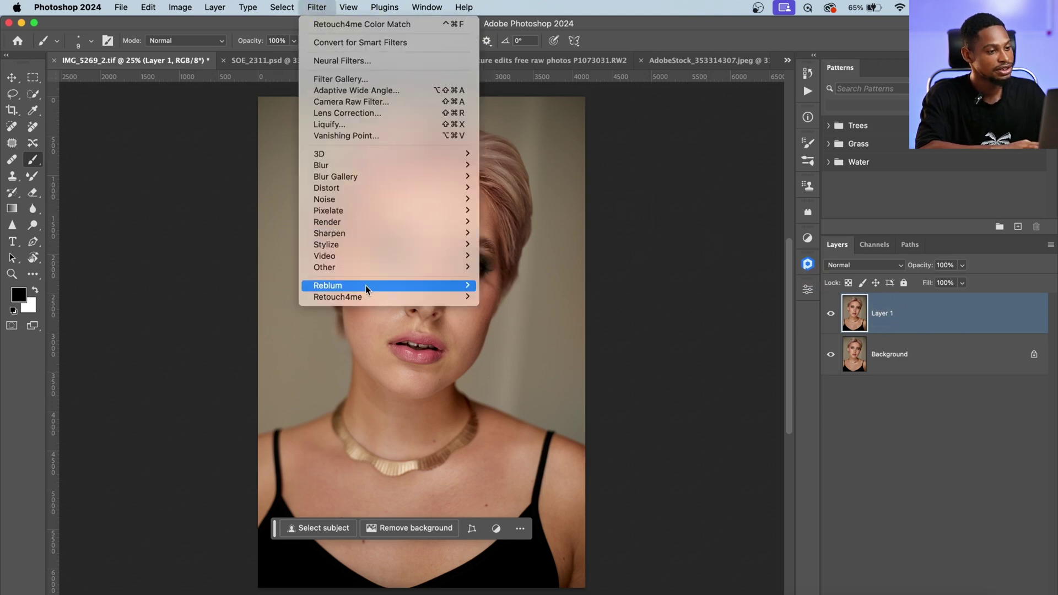
pyautogui.moveTo(365, 296)
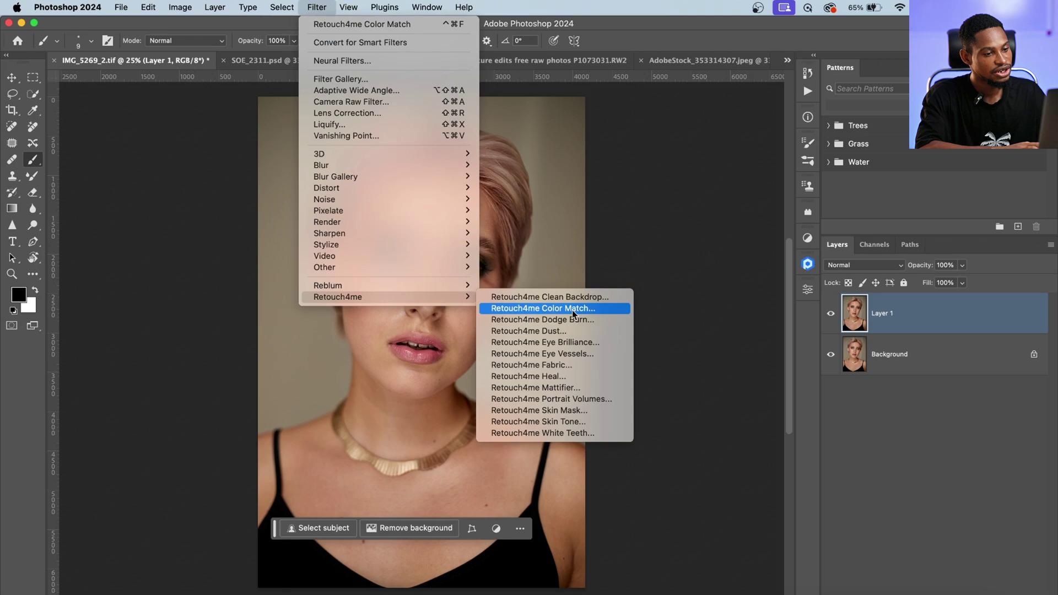
pyautogui.click(572, 423)
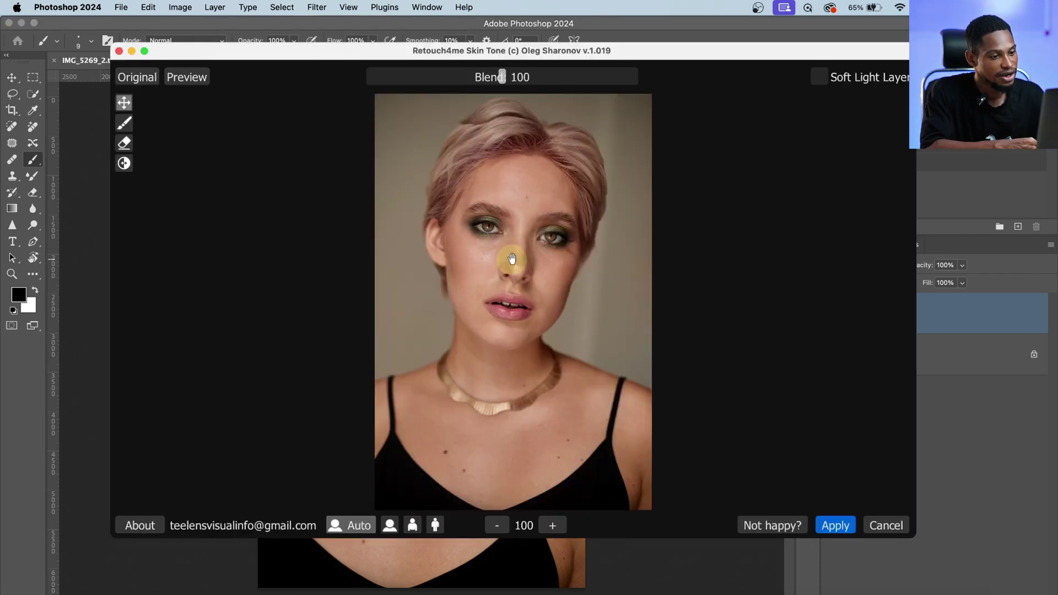
pyautogui.click(556, 525)
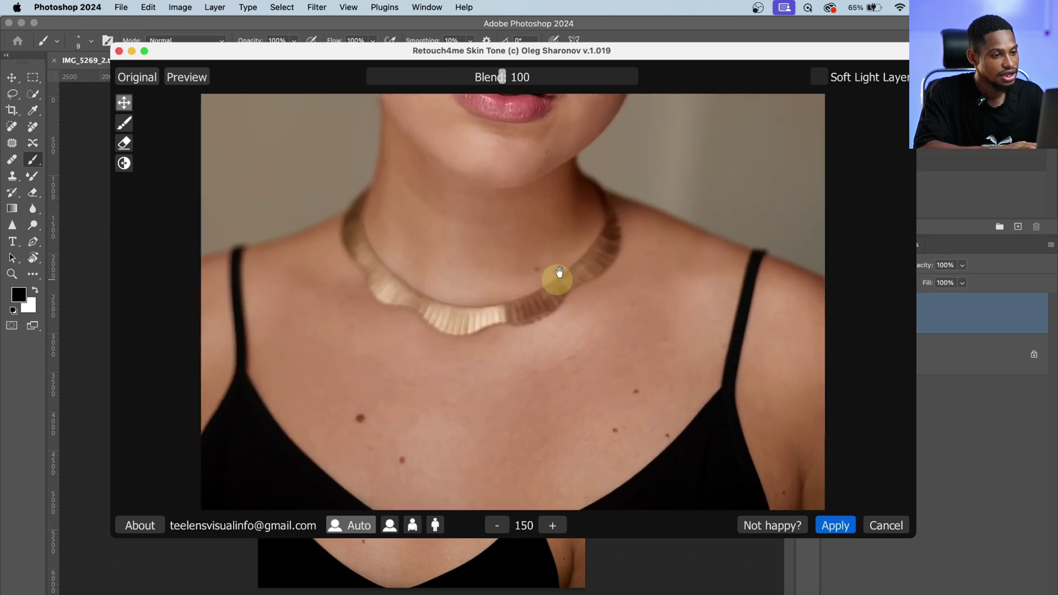
pyautogui.moveTo(559, 272); pyautogui.dragTo(534, 489)
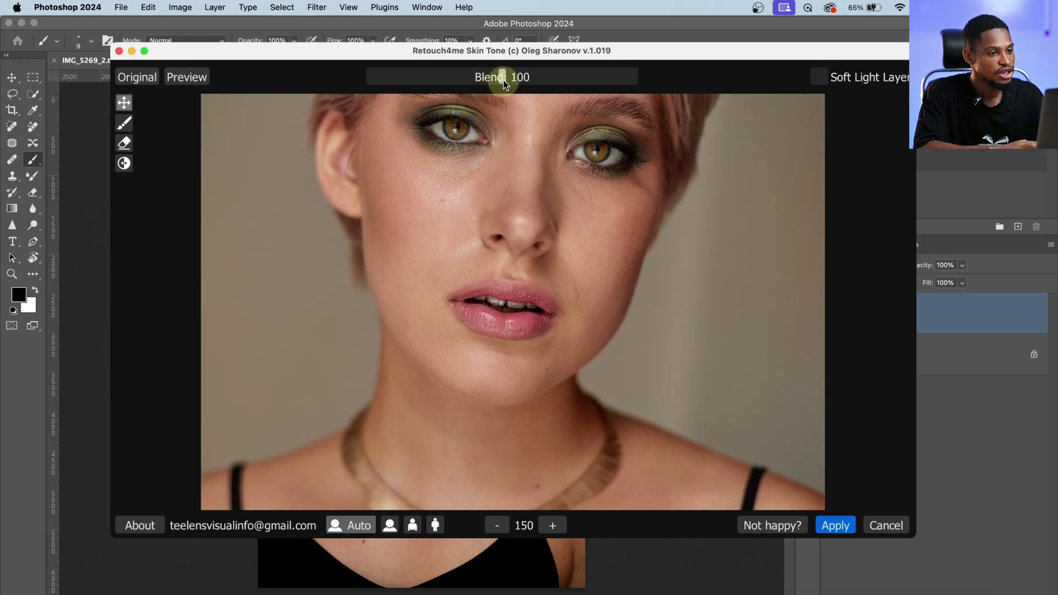
pyautogui.moveTo(504, 81); pyautogui.dragTo(642, 84)
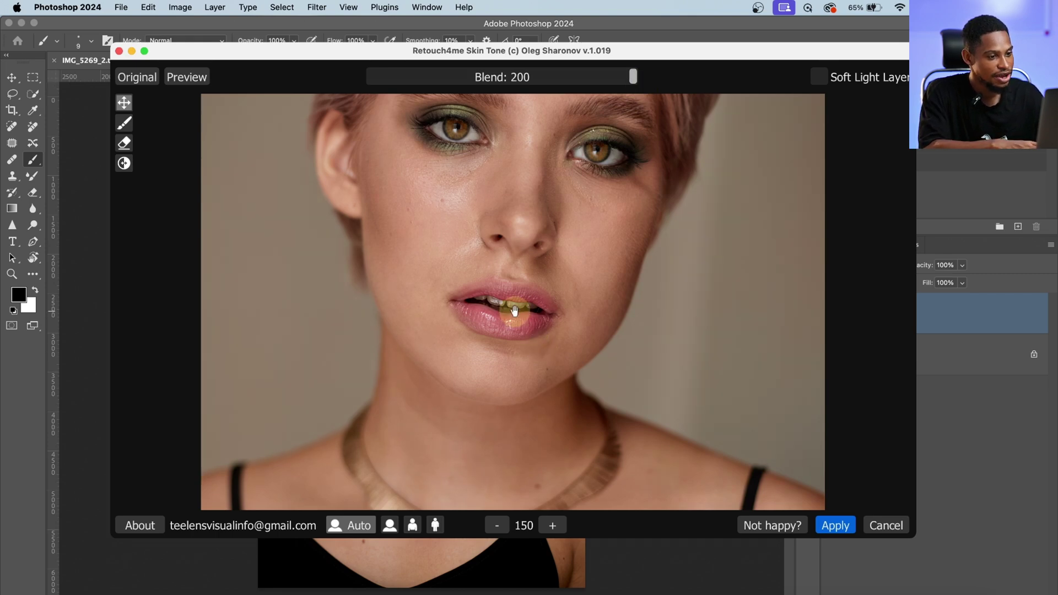
pyautogui.click(832, 525)
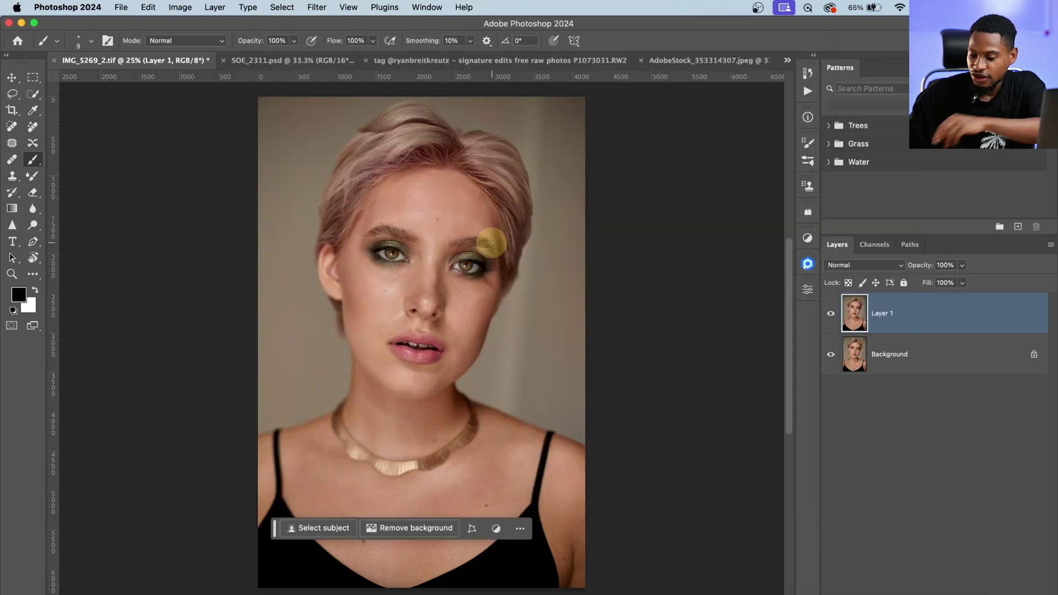
# Step: Compare the portrait's skin tone with and without Layer 1, examining the face and eyes up close
pyautogui.press('z')
pyautogui.moveTo(445, 272); pyautogui.dragTo(610, 262)
pyautogui.press('b')
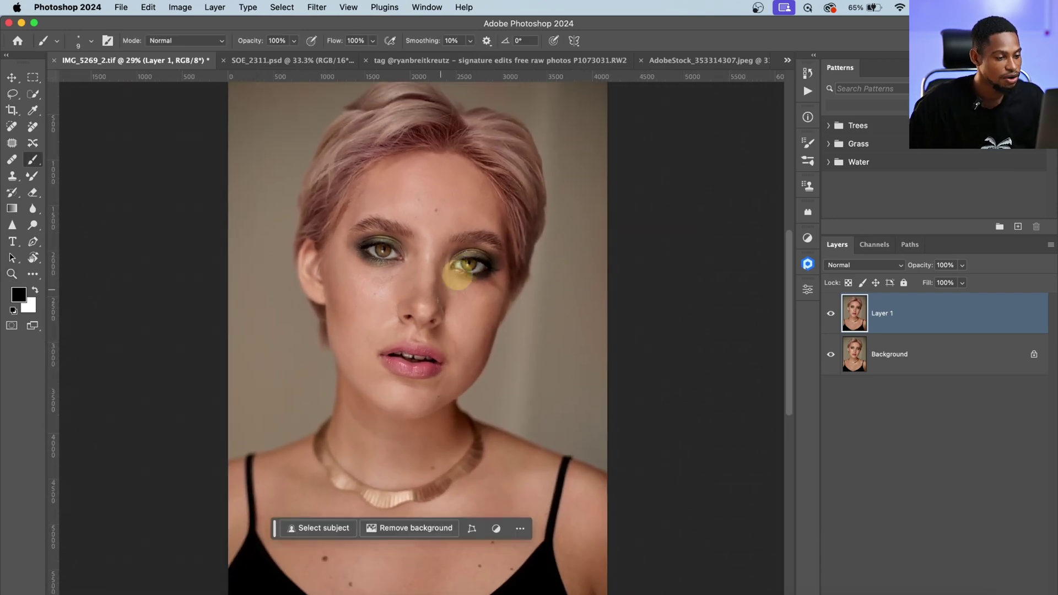
pyautogui.click(831, 314)
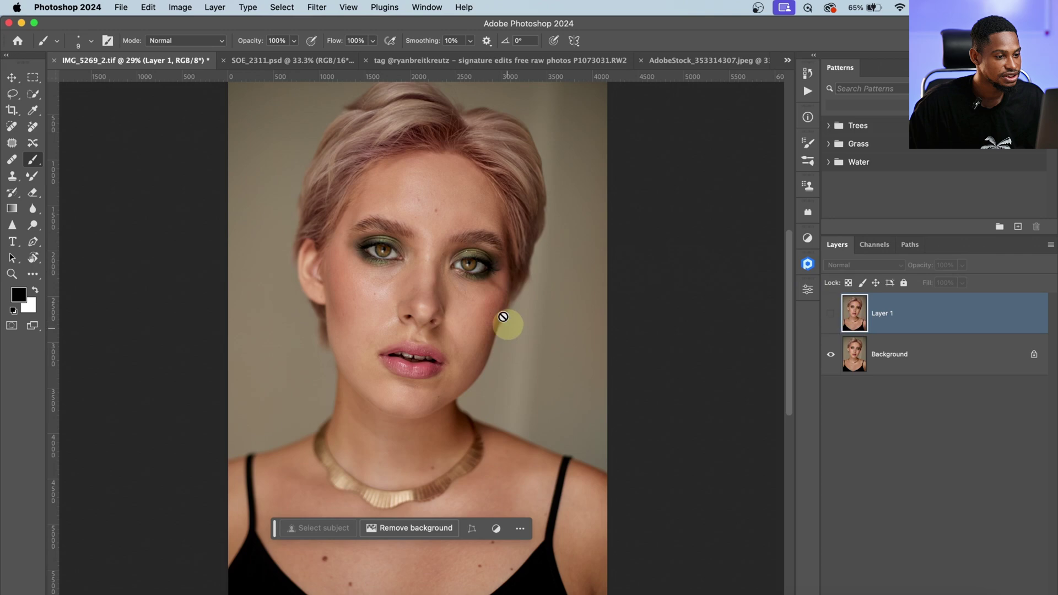
pyautogui.press('z')
pyautogui.moveTo(448, 311); pyautogui.dragTo(468, 299)
pyautogui.press('b')
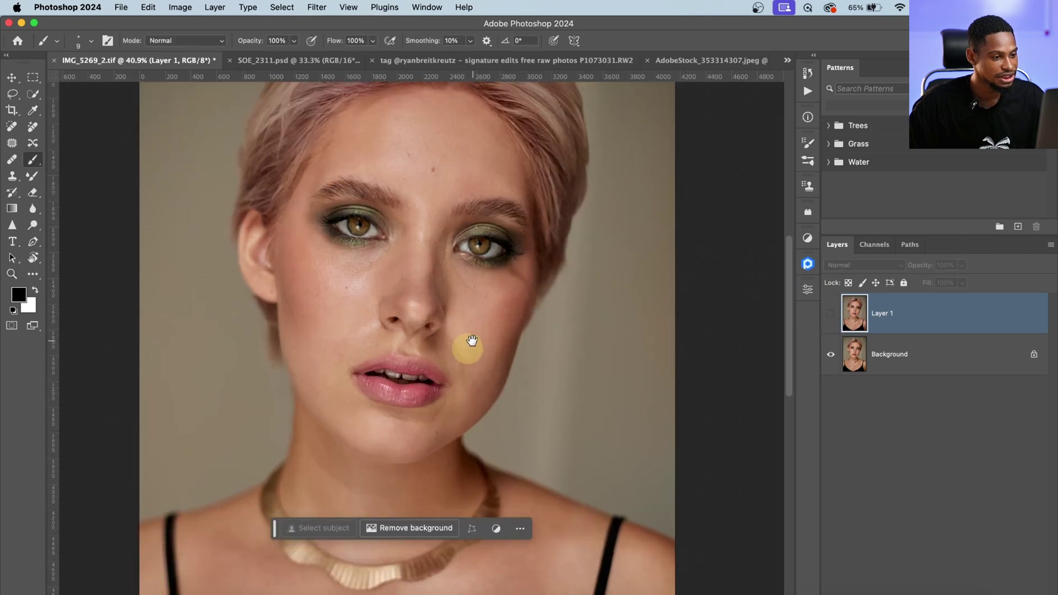
pyautogui.moveTo(470, 345); pyautogui.dragTo(514, 276)
pyautogui.click(831, 314)
pyautogui.moveTo(519, 239); pyautogui.dragTo(496, 300)
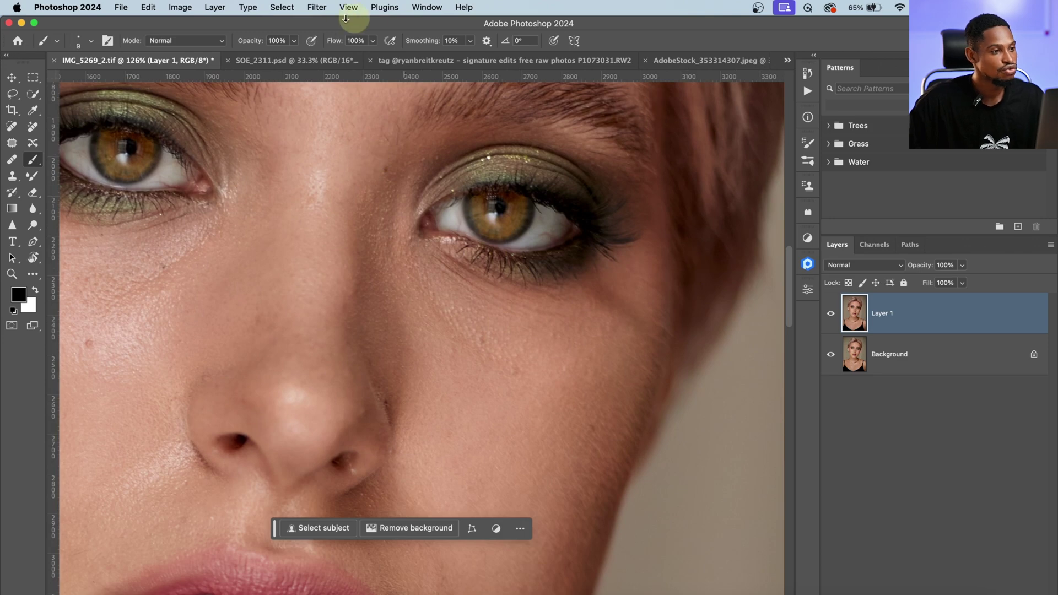
# Step: Open the Retouch4me Eye Vessels filter for Layer 1 and examine both eyes at 200 in its preview
pyautogui.click(317, 7)
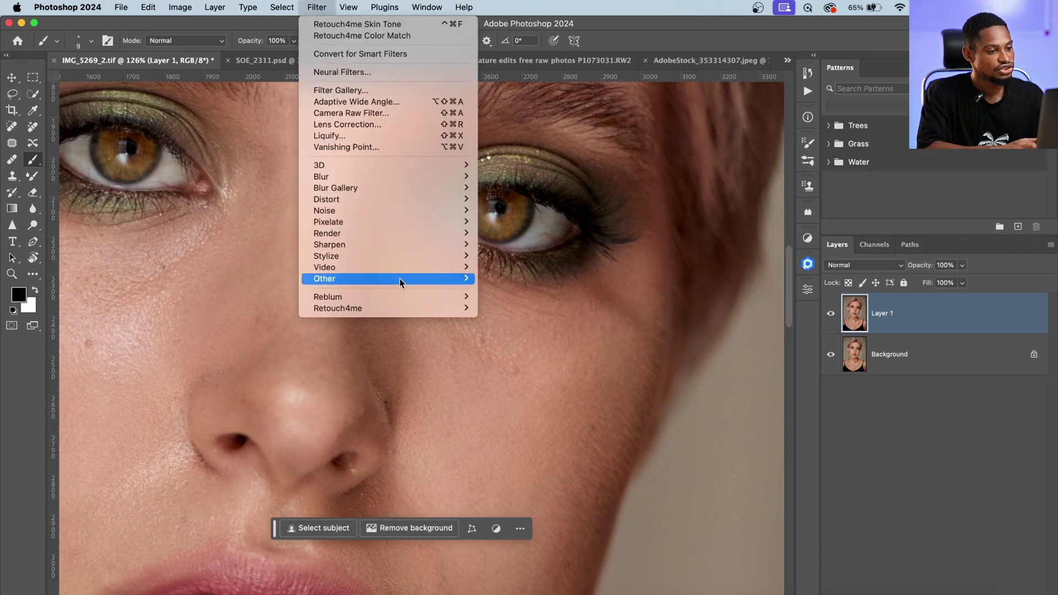
pyautogui.moveTo(424, 309)
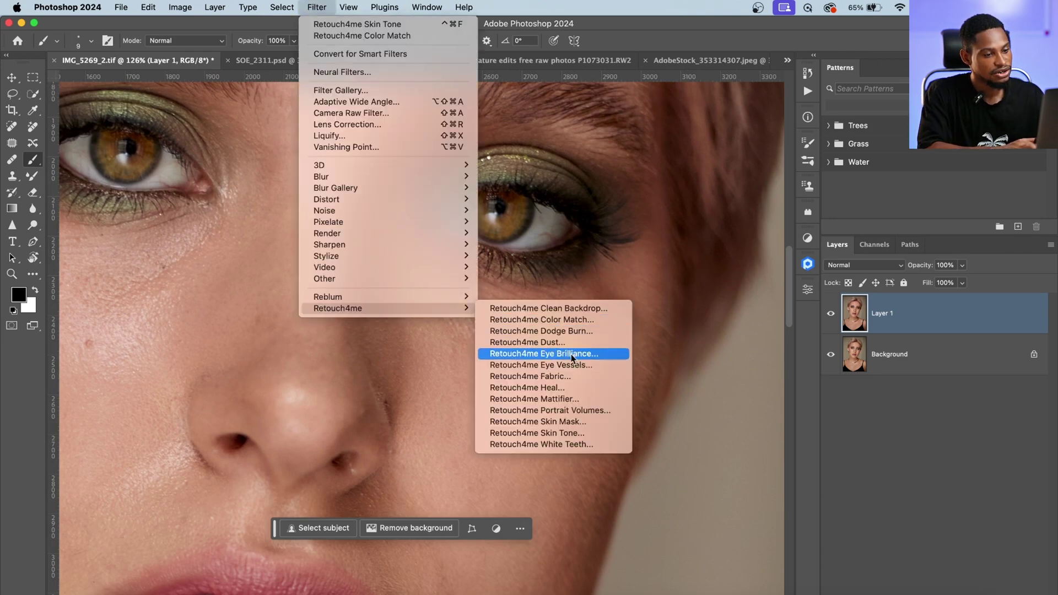
pyautogui.click(578, 366)
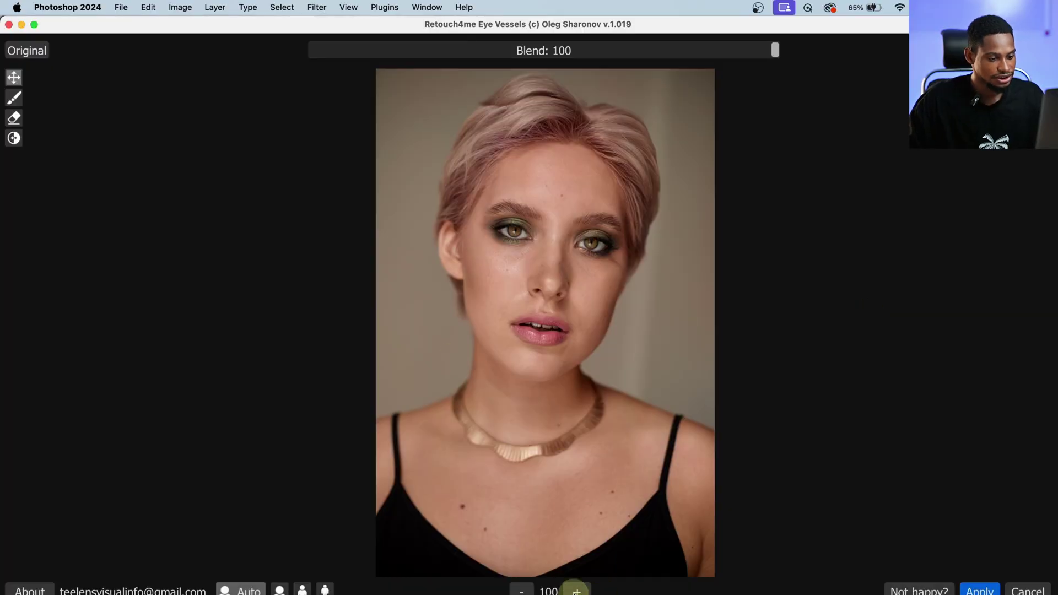
pyautogui.click(578, 591)
pyautogui.moveTo(649, 134); pyautogui.dragTo(567, 359)
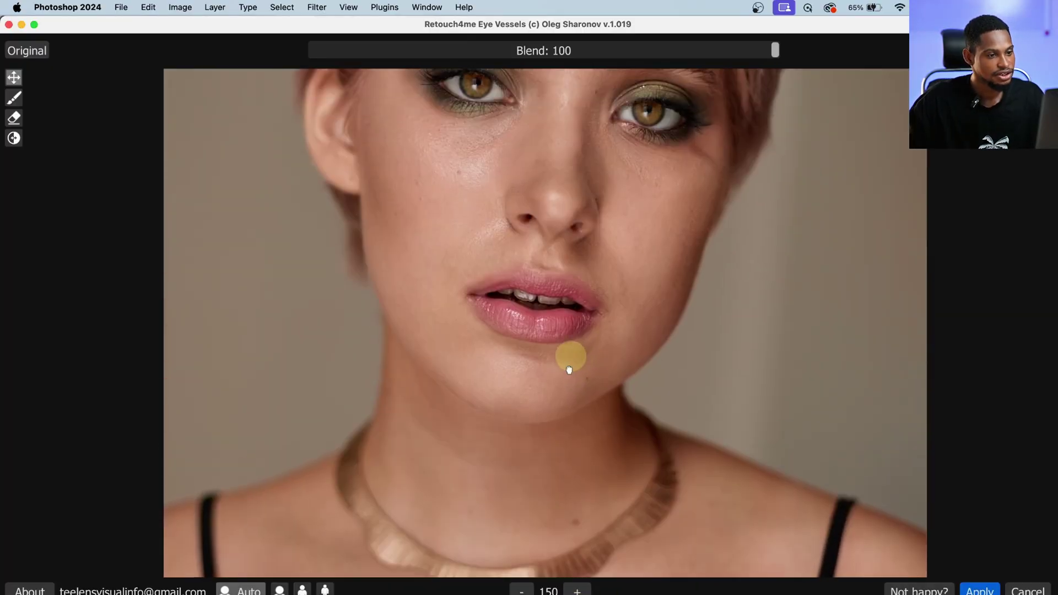
pyautogui.moveTo(656, 111); pyautogui.dragTo(656, 156)
pyautogui.click(578, 591)
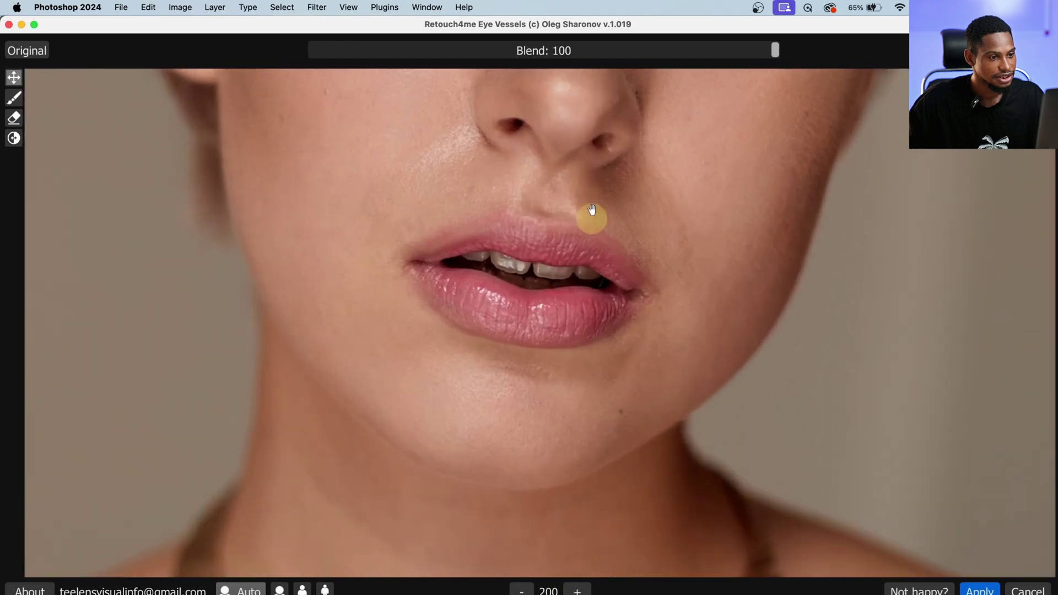
pyautogui.moveTo(591, 217); pyautogui.dragTo(546, 478)
pyautogui.moveTo(579, 296); pyautogui.dragTo(577, 335)
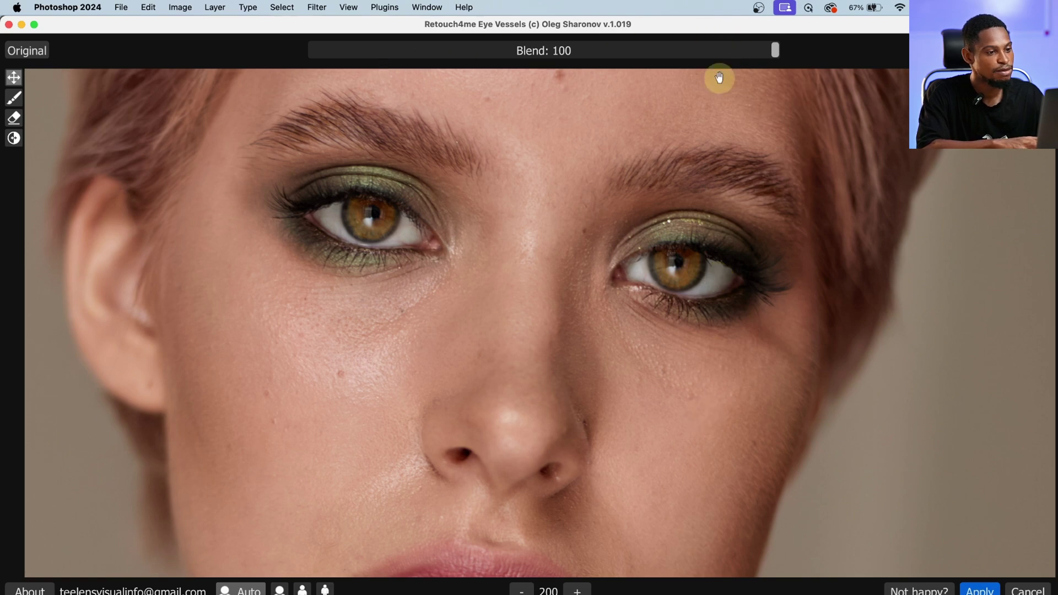
# Step: Try a lower Eye Vessels Blend, return it to 100, apply the filter and check Layer 1's effect on the eyes
pyautogui.moveTo(770, 51); pyautogui.dragTo(671, 57)
pyautogui.moveTo(810, 58); pyautogui.dragTo(832, 65)
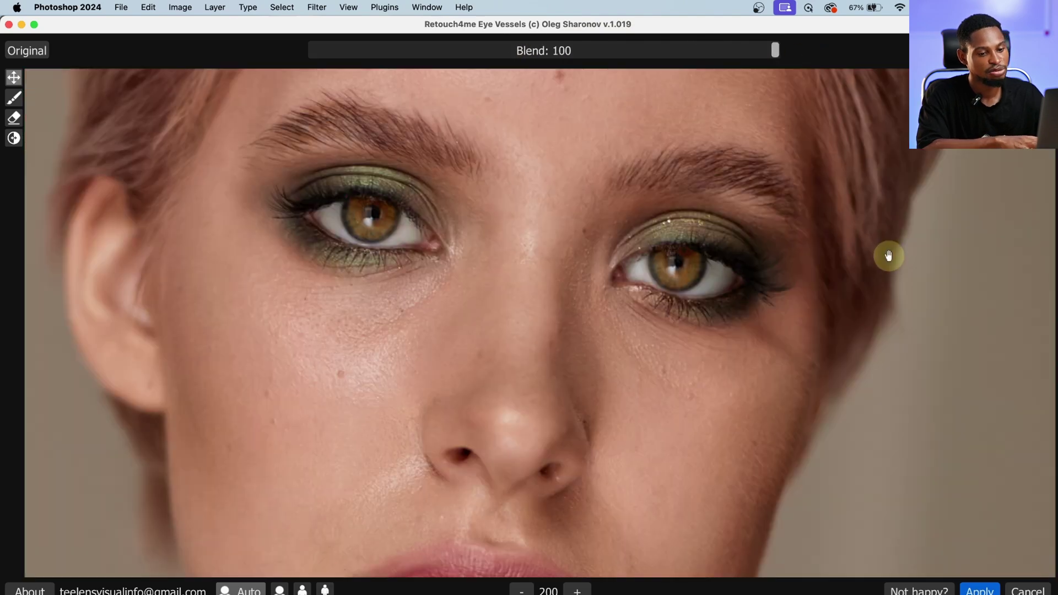
pyautogui.click(979, 591)
pyautogui.click(832, 317)
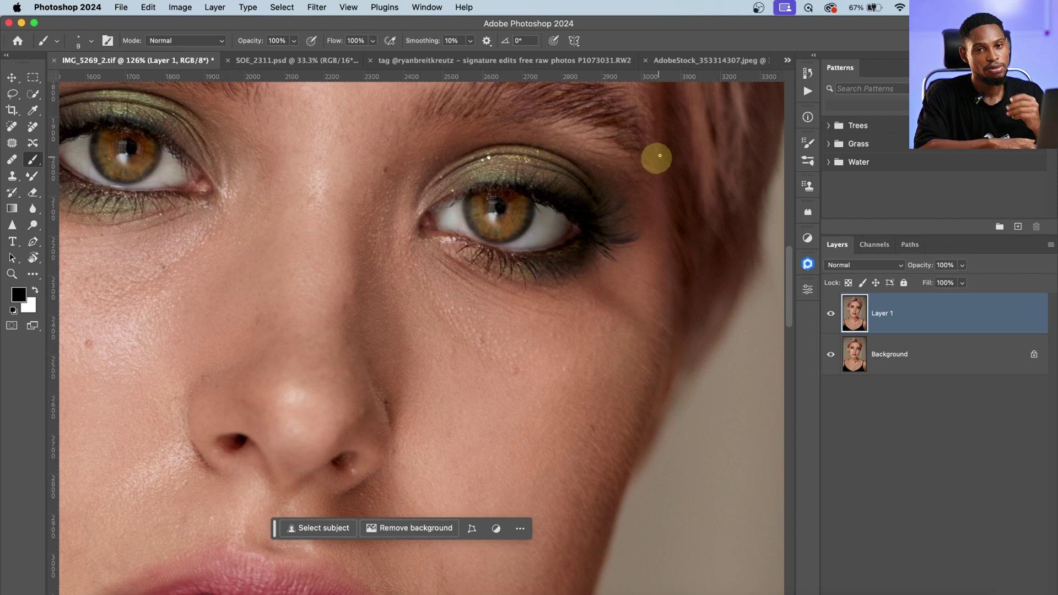
# Step: Apply the Retouch4me Eye Brilliance filter to Layer 1 with Blend set to 114
pyautogui.click(319, 8)
pyautogui.moveTo(366, 320)
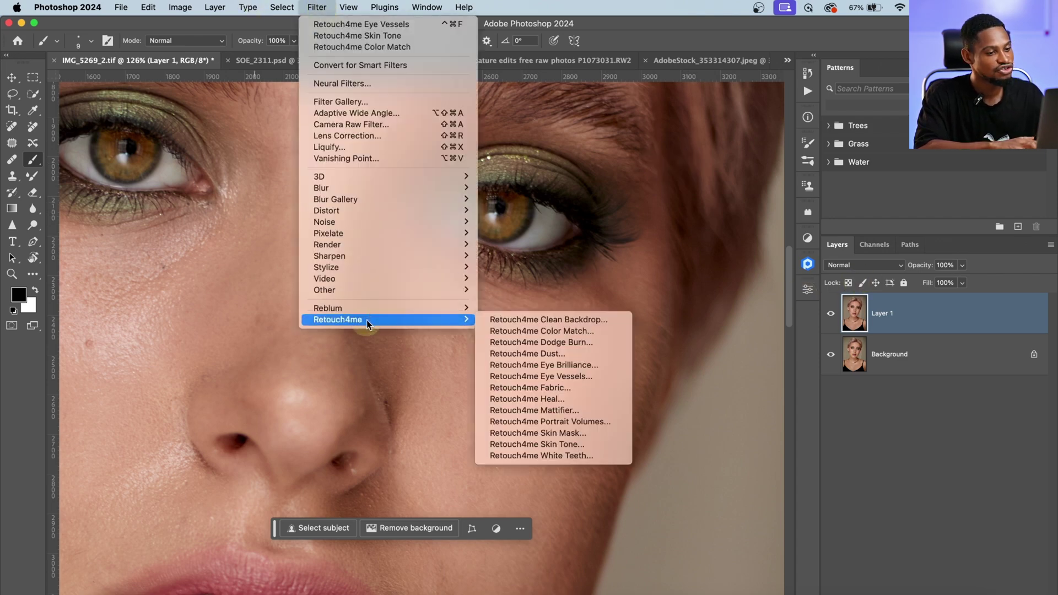
pyautogui.click(591, 365)
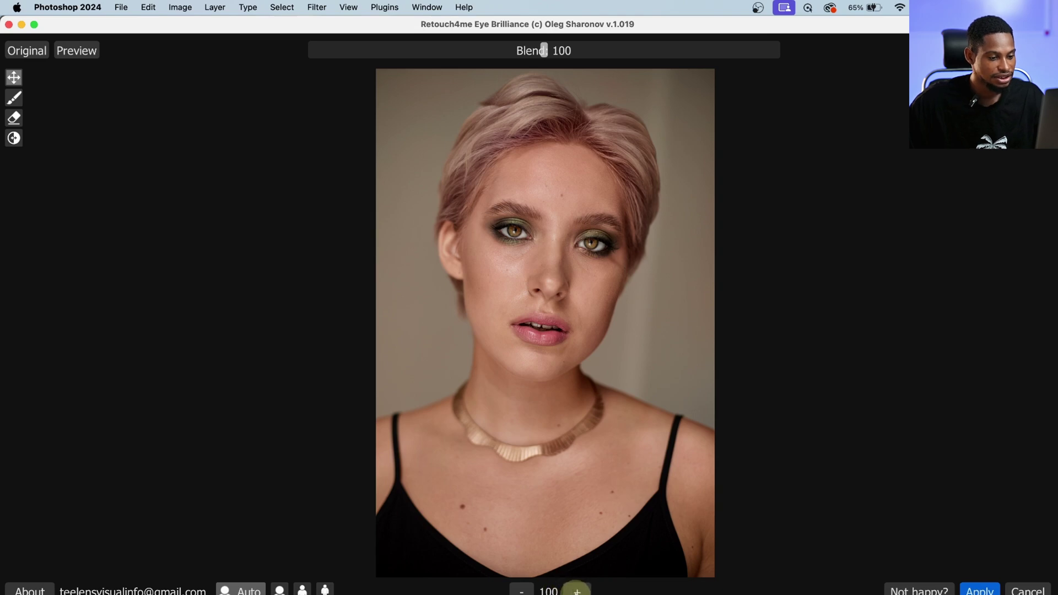
pyautogui.click(577, 591)
pyautogui.scroll(5, 549, 171)
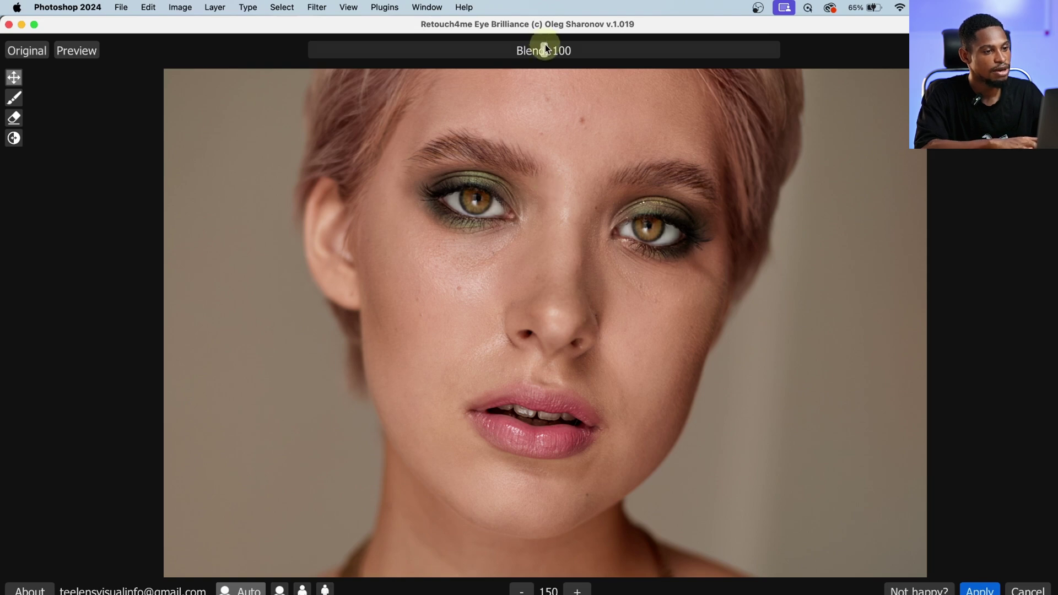
pyautogui.moveTo(545, 47); pyautogui.dragTo(613, 52)
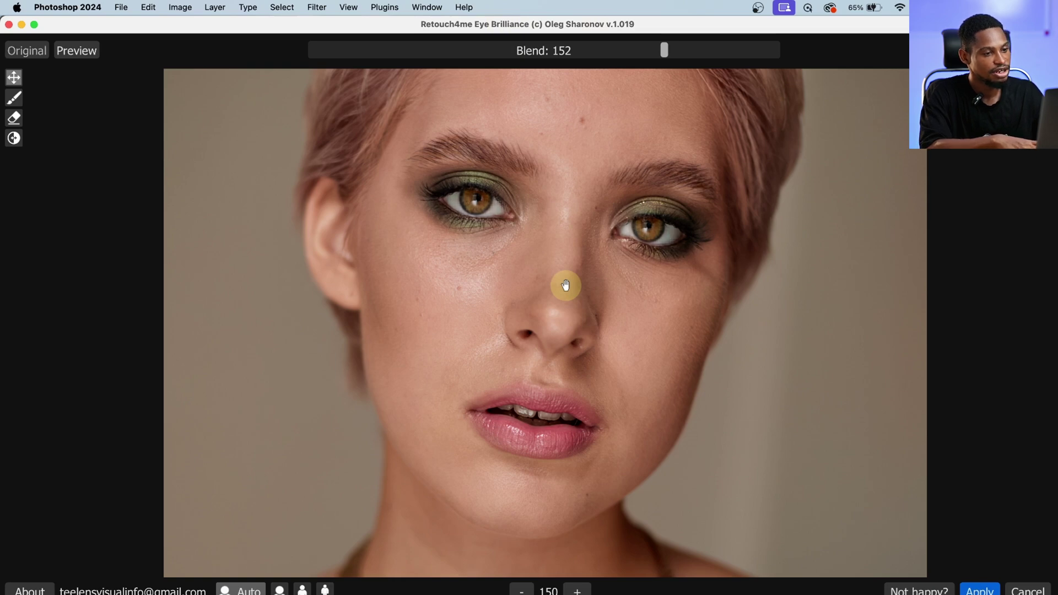
pyautogui.moveTo(664, 55); pyautogui.dragTo(574, 52)
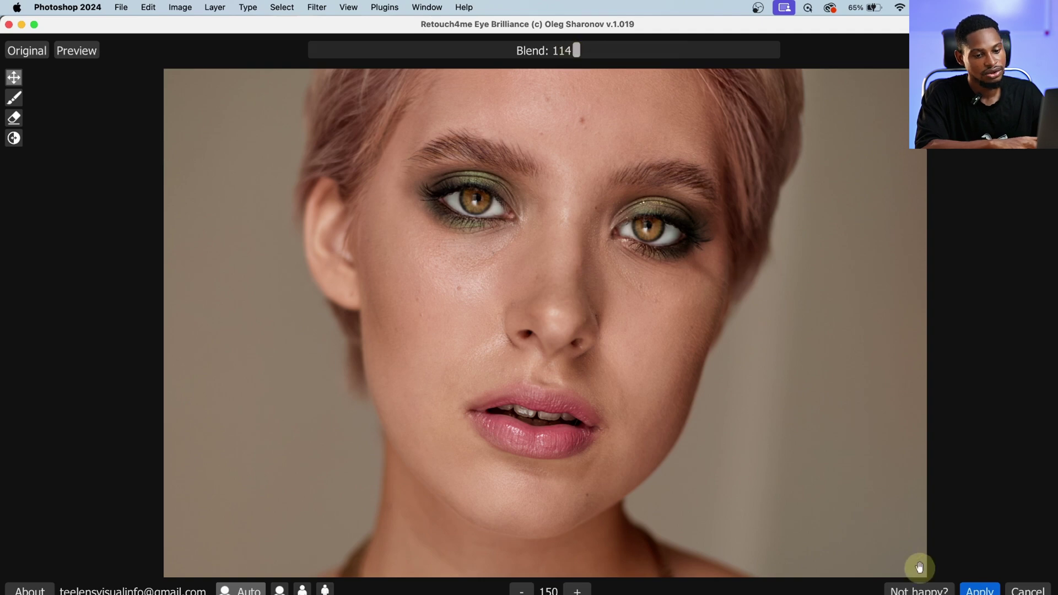
pyautogui.click(976, 592)
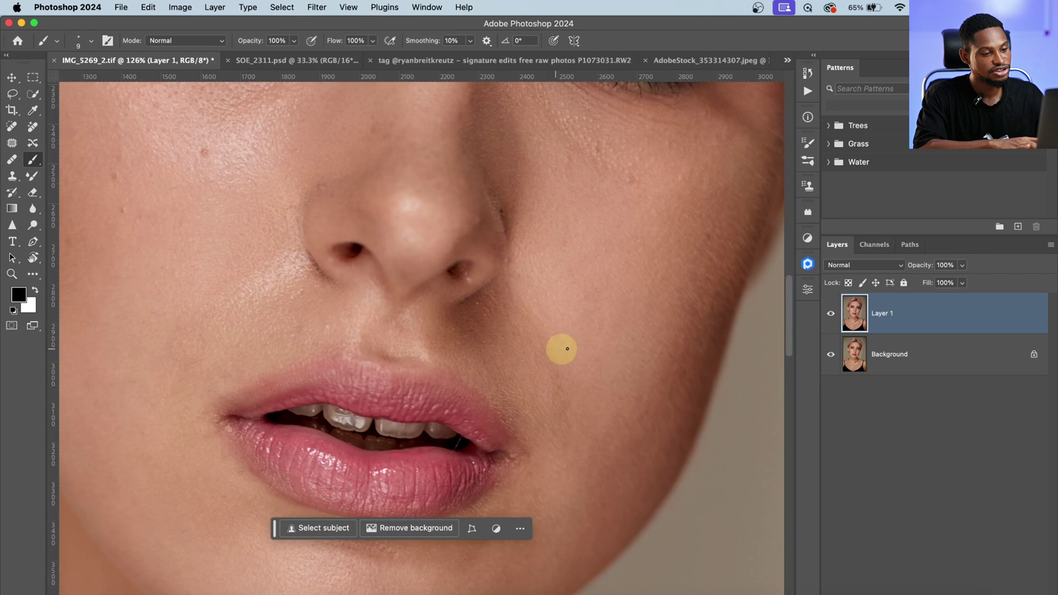
# Step: Stamp all visible layers into a new layer on top and open the Retouch4me White Teeth filter for it
pyautogui.press('super+alt+shift+e')
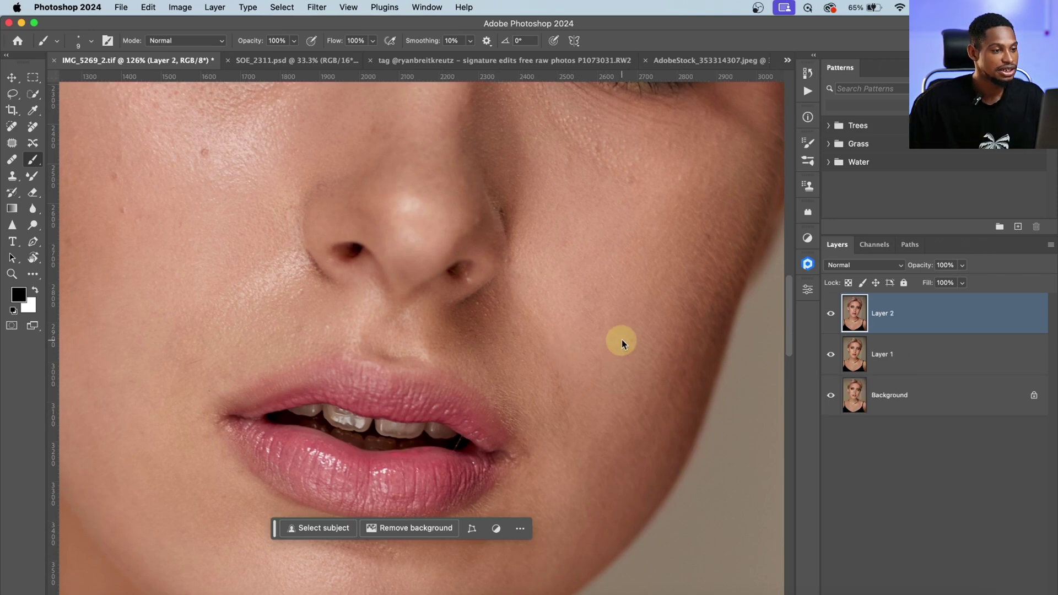
pyautogui.click(309, 8)
pyautogui.moveTo(366, 333)
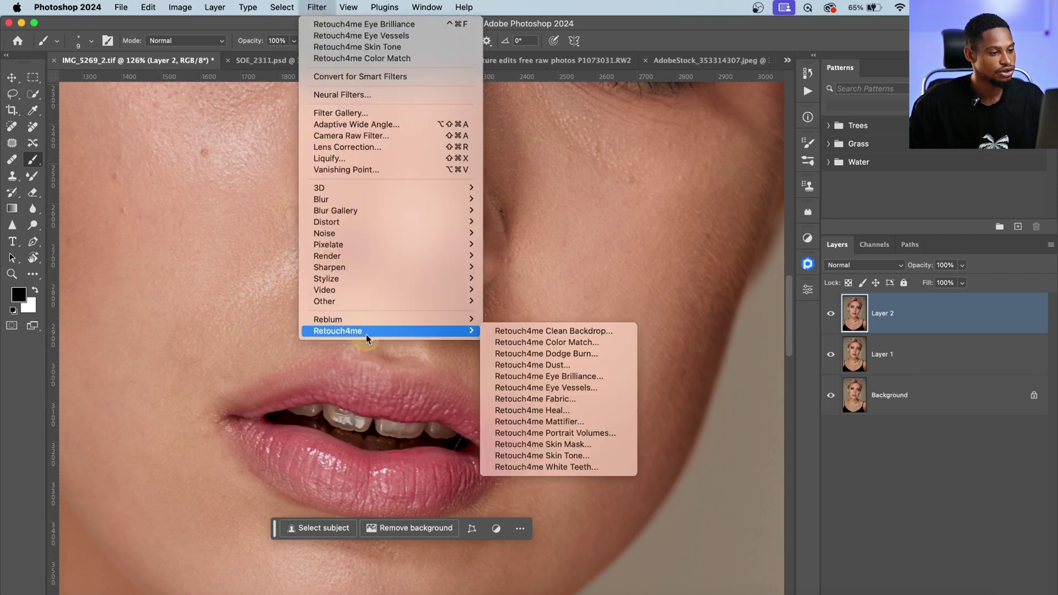
pyautogui.click(571, 467)
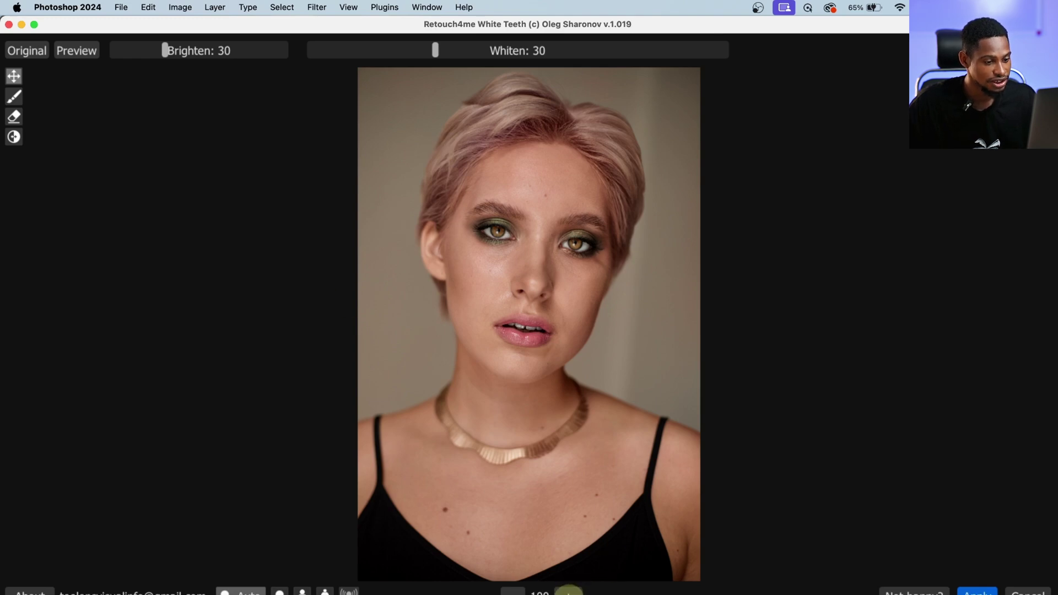
pyautogui.click(569, 592)
pyautogui.moveTo(537, 151); pyautogui.dragTo(506, 324)
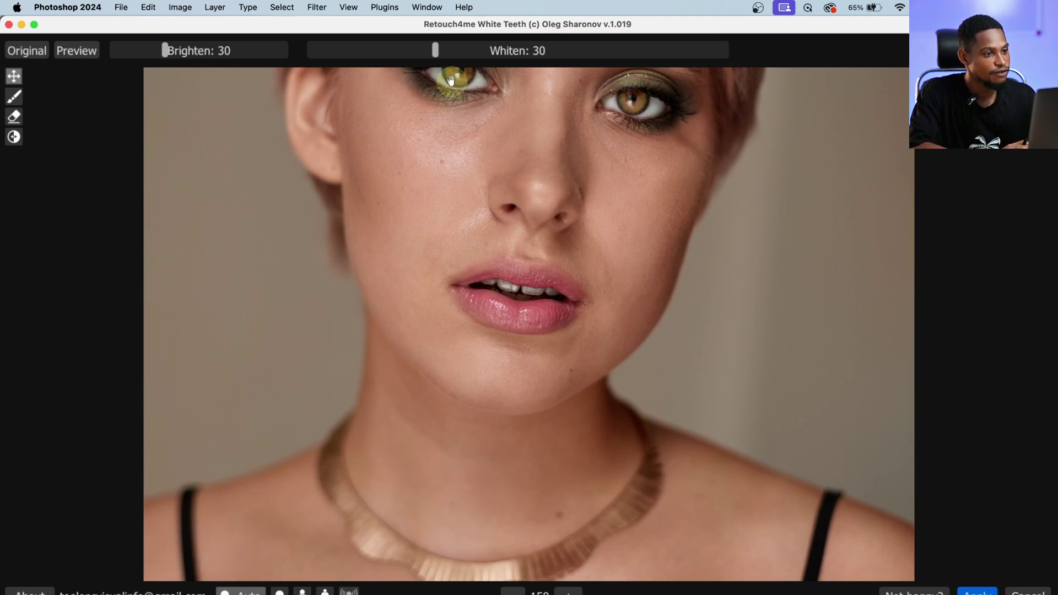
# Step: Set White Teeth Brighten to 54 and Whiten to 34, apply it, and hide Layer 2 to compare the teeth
pyautogui.moveTo(441, 57); pyautogui.dragTo(659, 63)
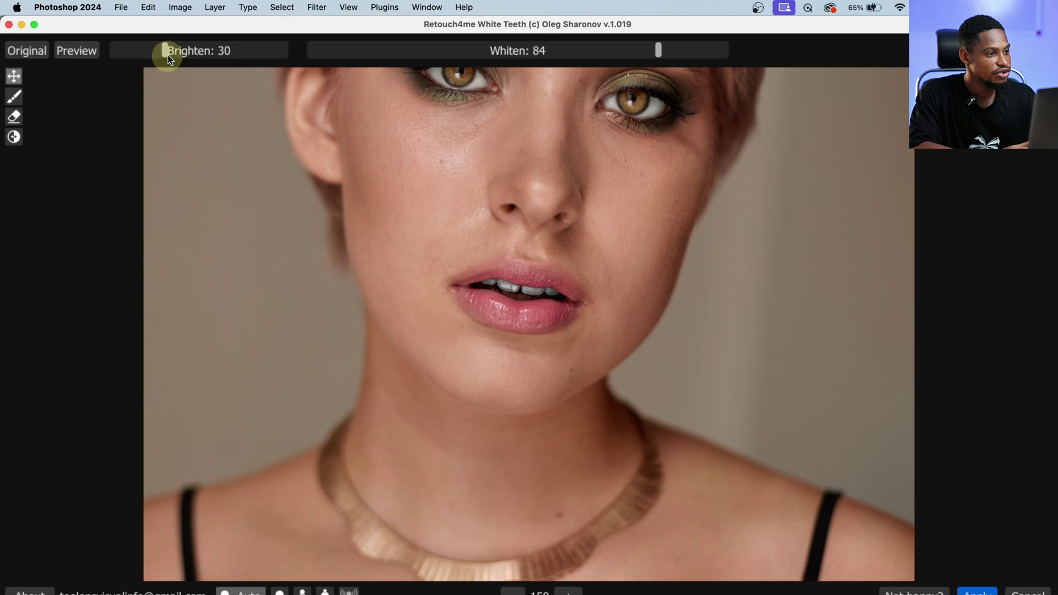
pyautogui.moveTo(169, 55); pyautogui.dragTo(206, 56)
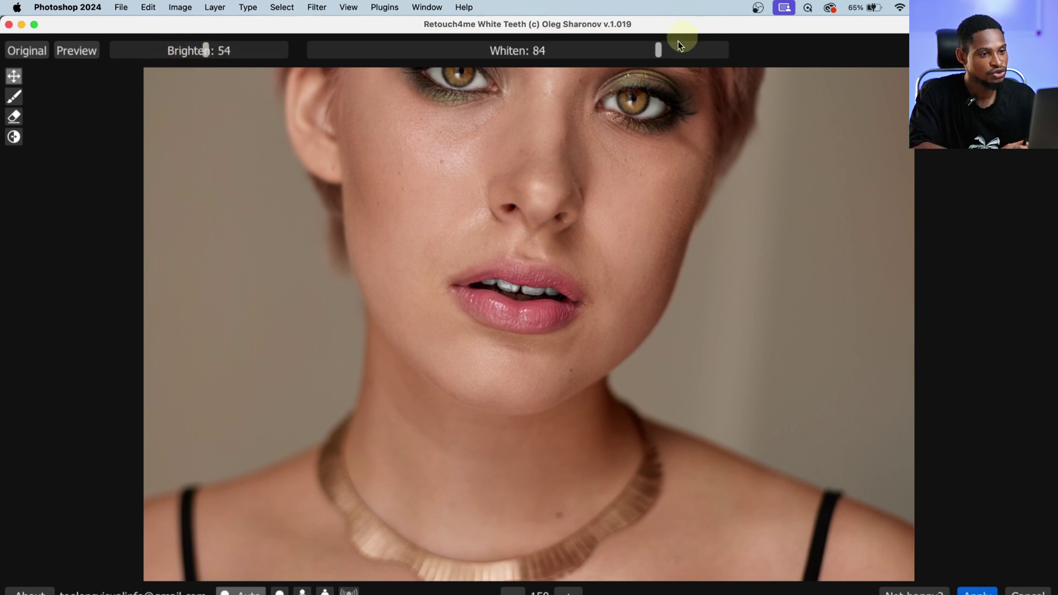
pyautogui.moveTo(665, 50); pyautogui.dragTo(488, 42)
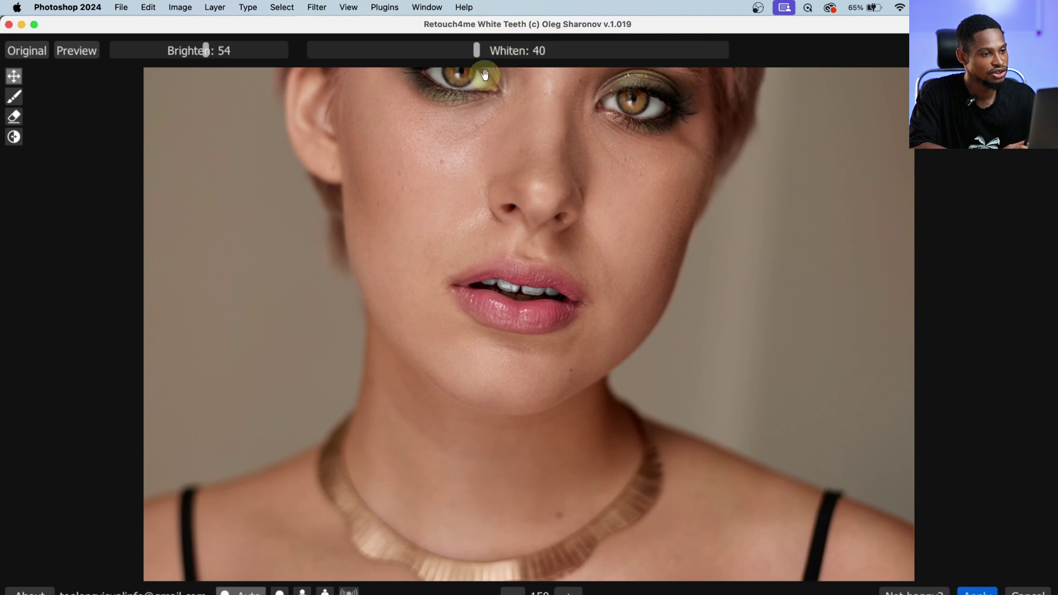
pyautogui.moveTo(478, 54); pyautogui.dragTo(453, 54)
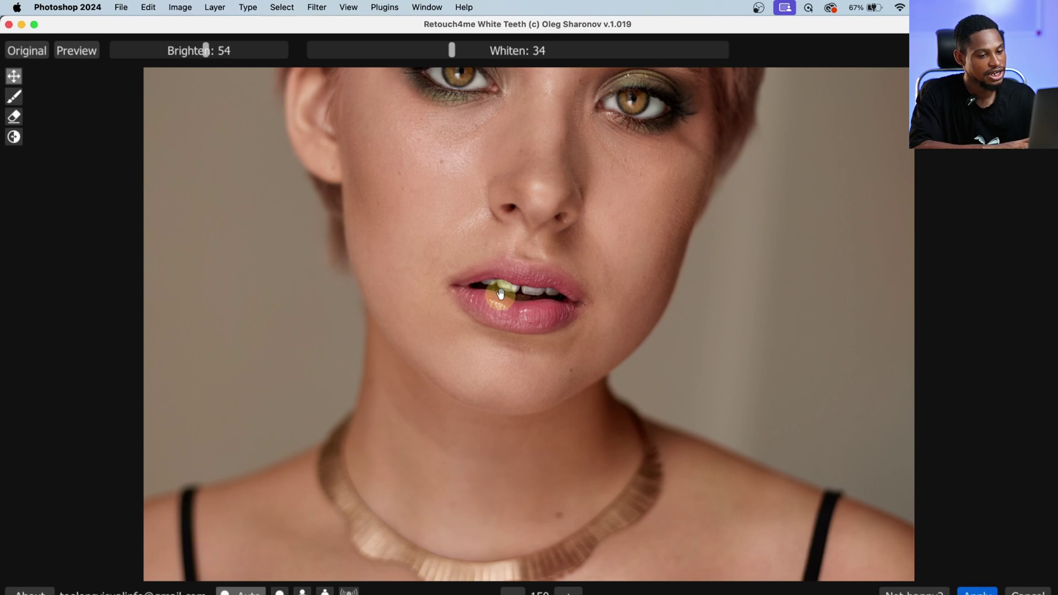
pyautogui.click(975, 593)
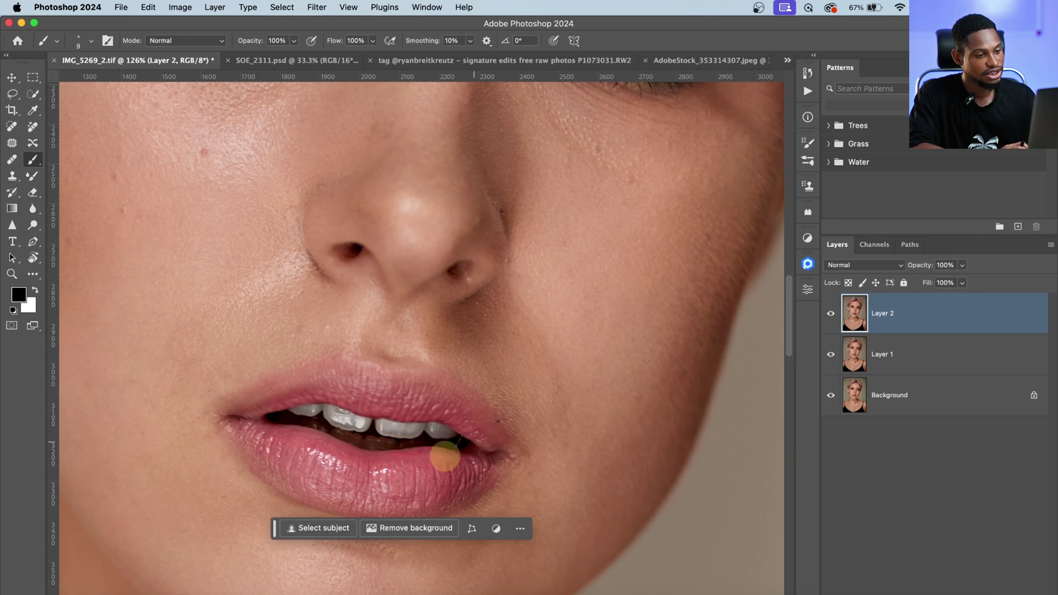
pyautogui.click(831, 313)
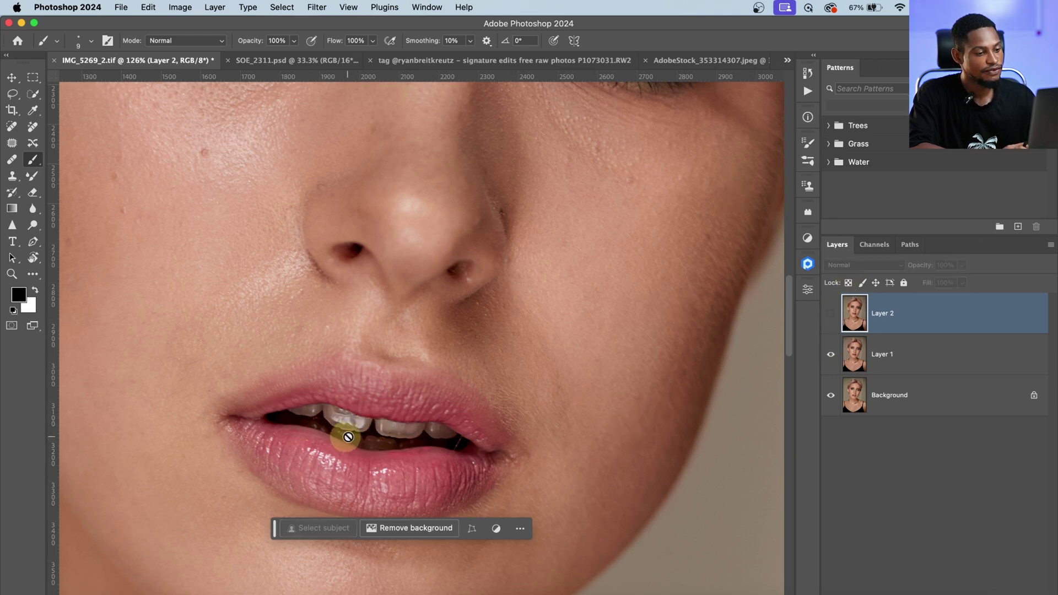
# Step: Toggle Layer 2's visibility to compare the teeth before and after whitening, leaving the layer shown
pyautogui.click(831, 313)
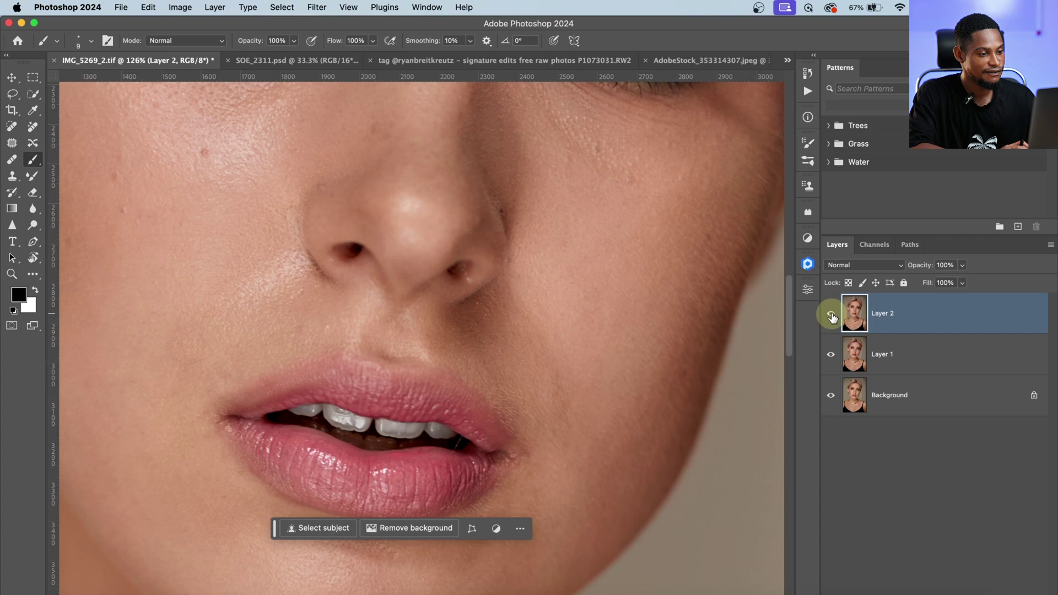
pyautogui.click(831, 315)
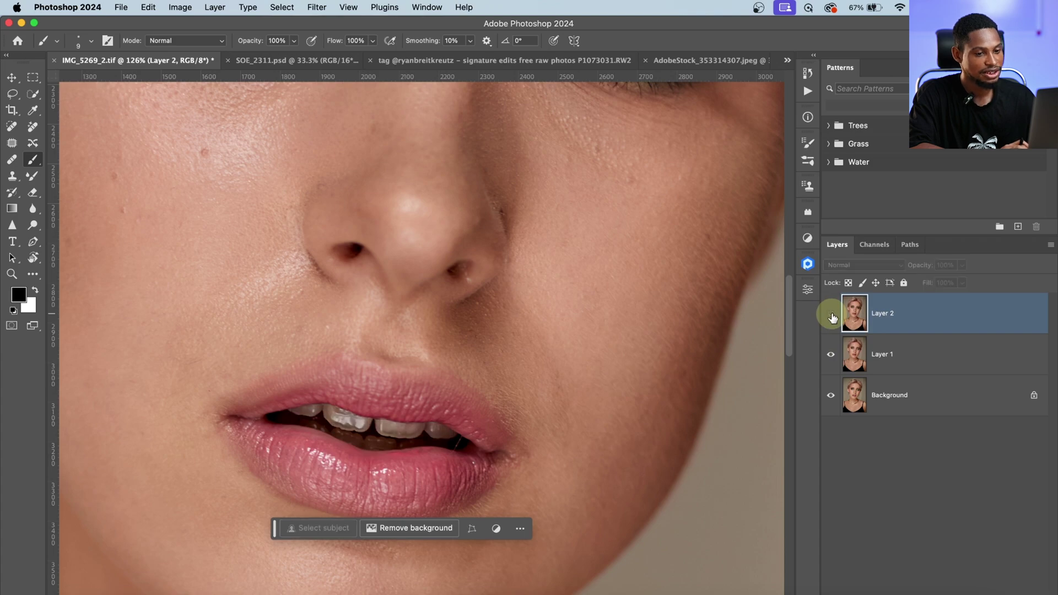
pyautogui.click(832, 317)
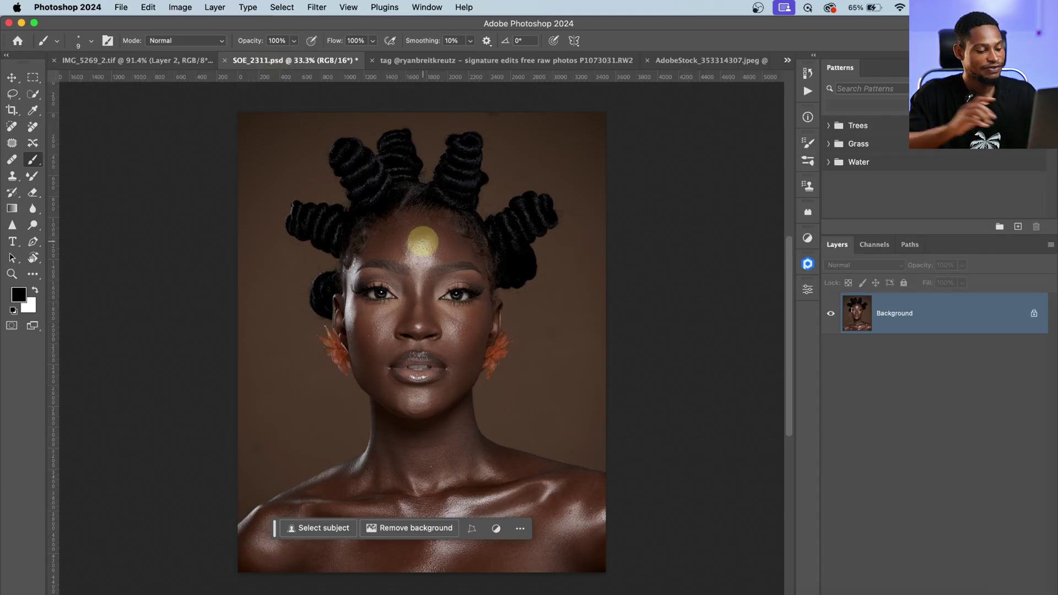
# Step: Duplicate the Background layer of SOE_2311.psd and open the Retouch4me Mattifier filter for the copy
pyautogui.press('z')
pyautogui.moveTo(437, 272)
pyautogui.mouseDown()
pyautogui.moveTo(497, 271)
pyautogui.moveTo(441, 237)
pyautogui.mouseUp()
pyautogui.press('b')
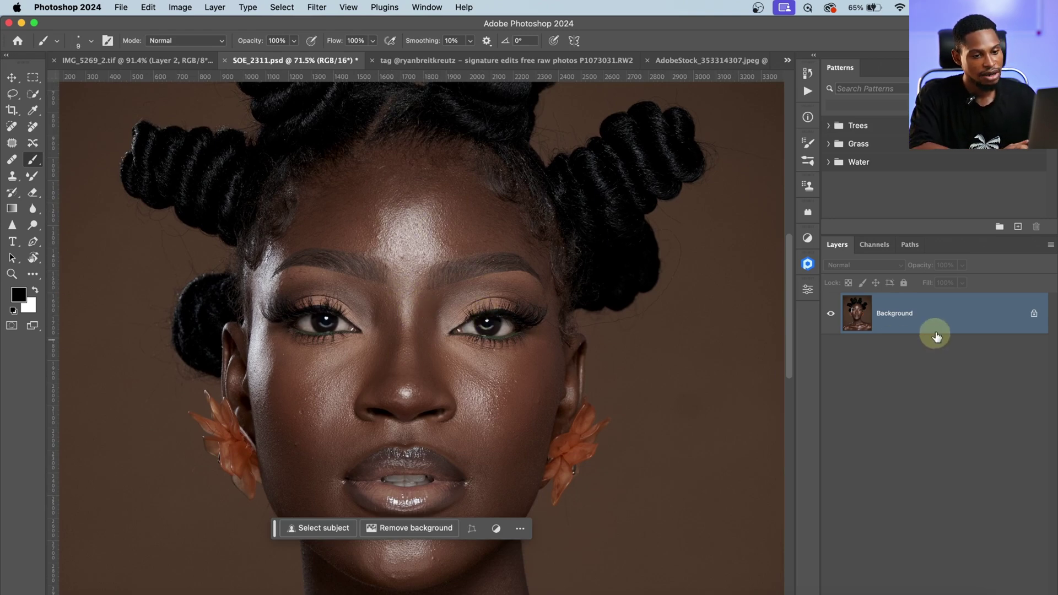
pyautogui.press('super+j')
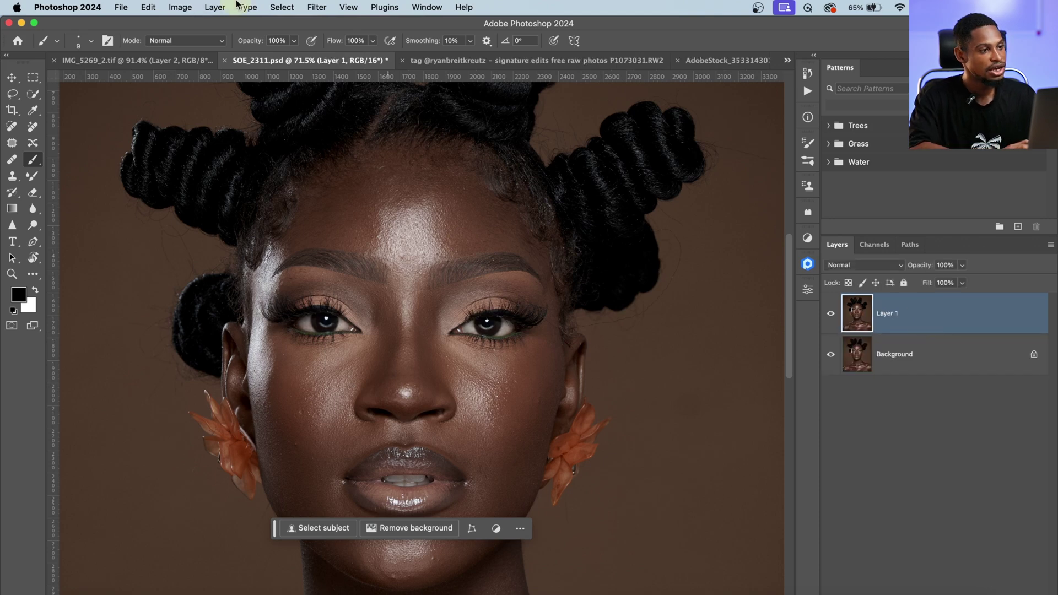
pyautogui.click(310, 8)
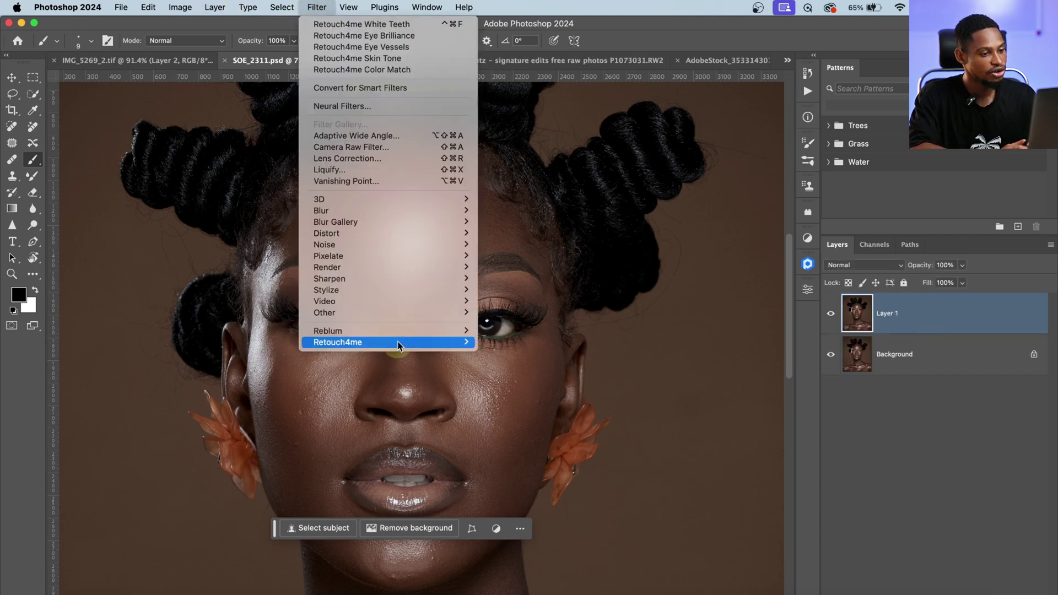
pyautogui.moveTo(399, 343)
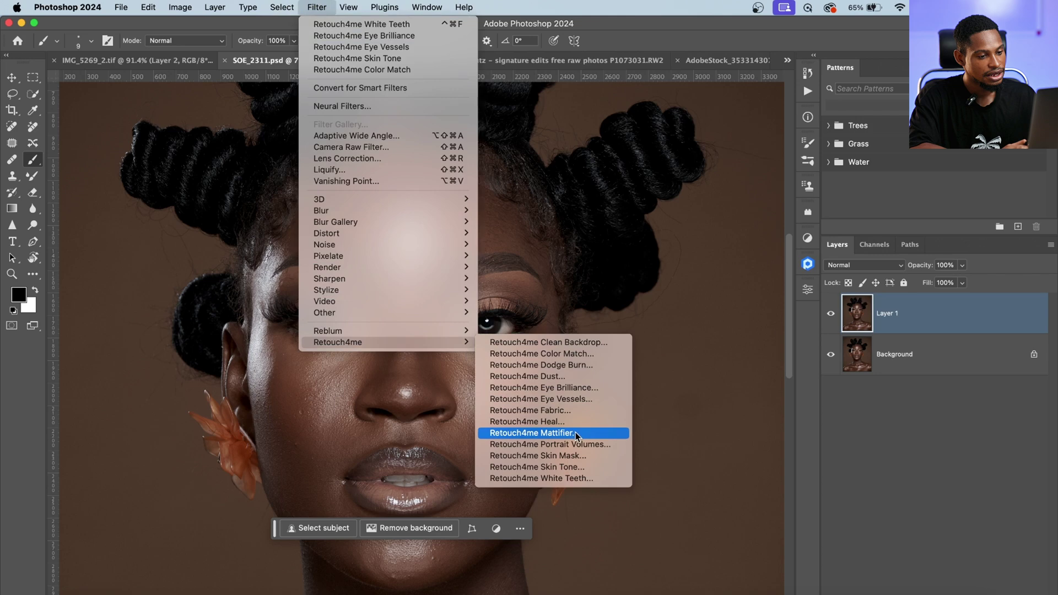